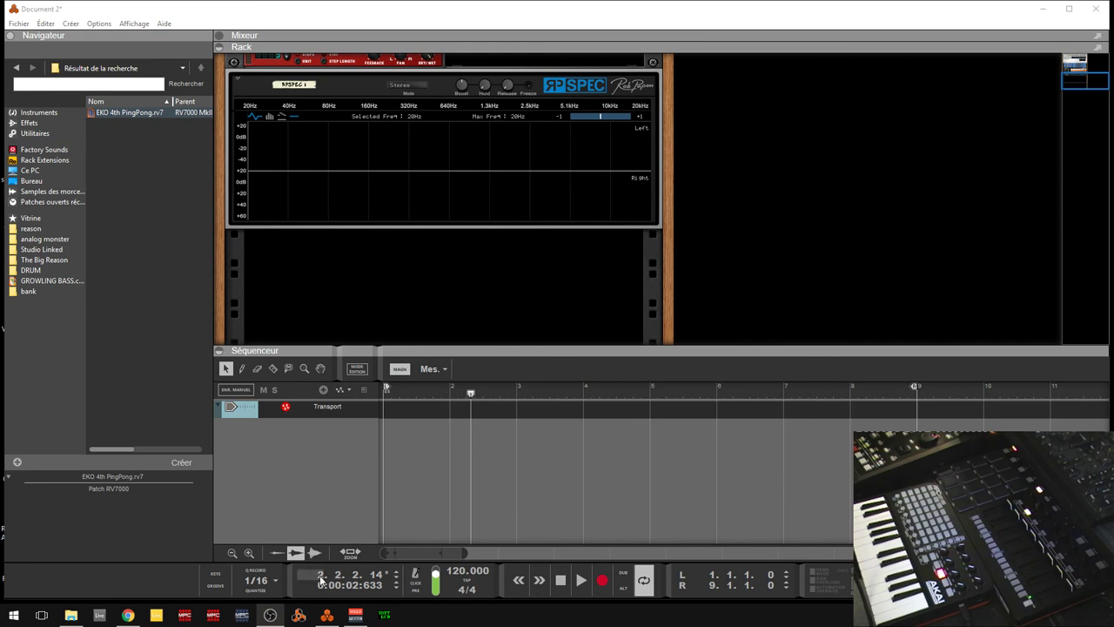
Switch to Chrome, open the bookmarked Propellerhead products page and search the site for "rob pappen"
left_click(128, 616)
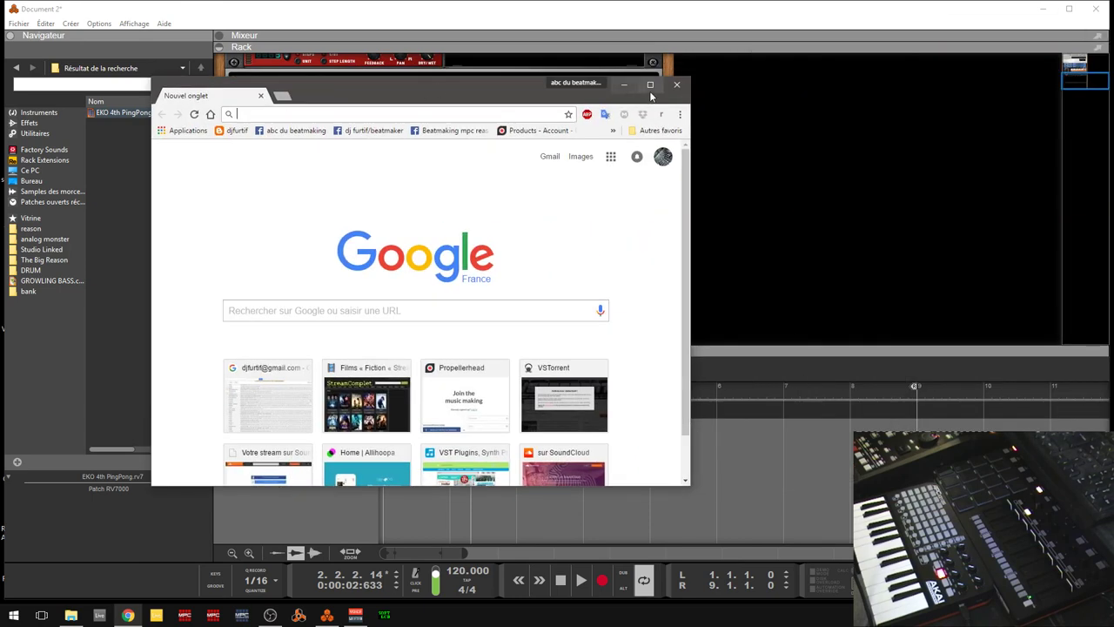
left_click(650, 87)
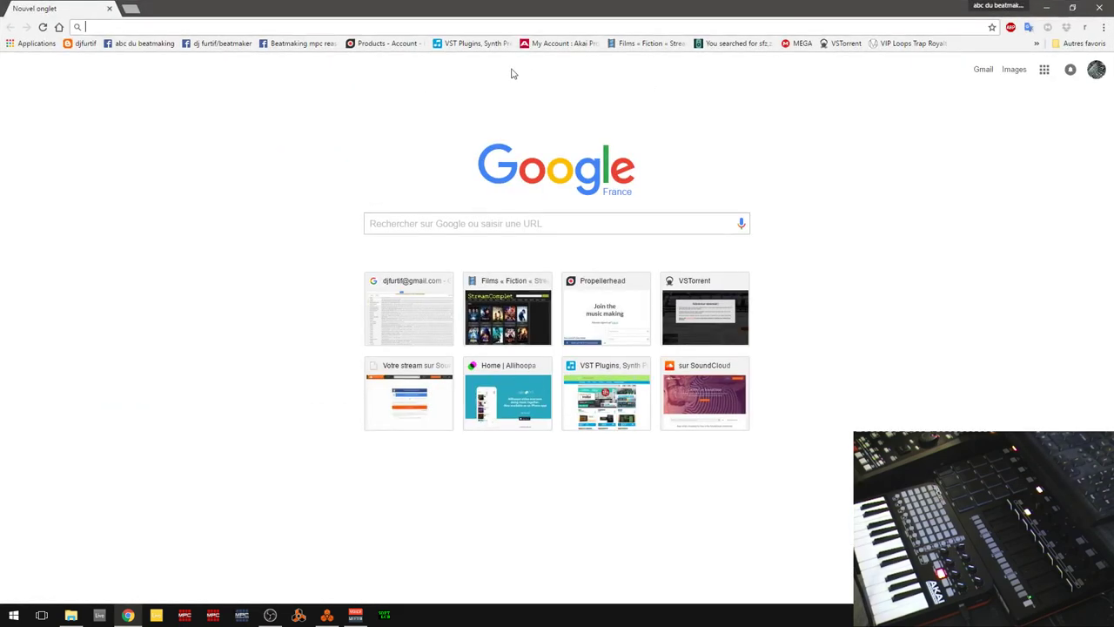
left_click(383, 42)
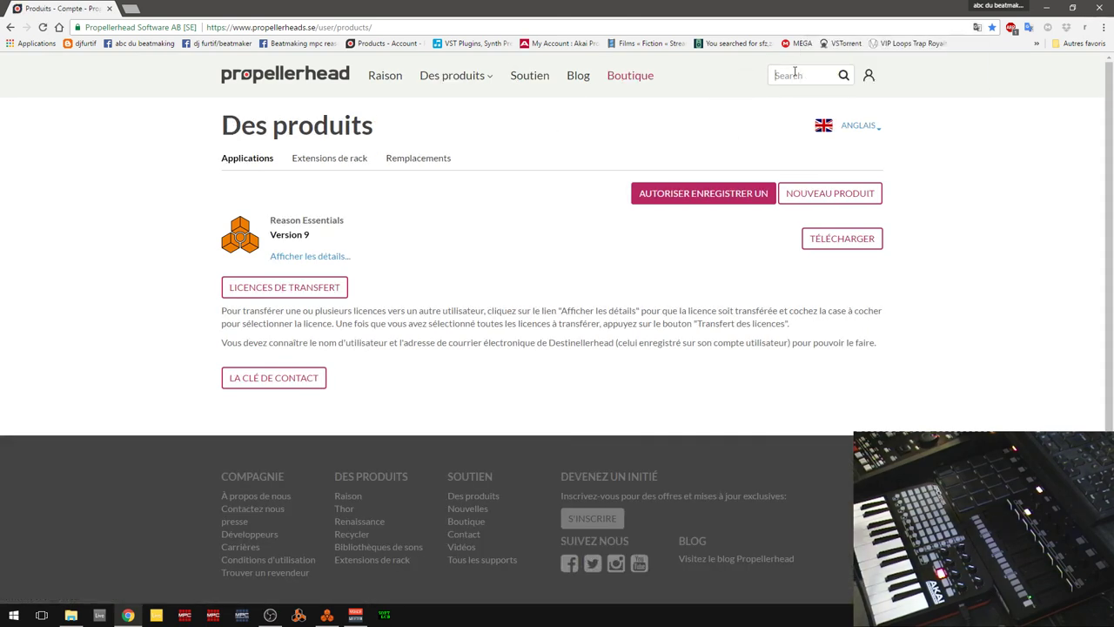
type("rob p")
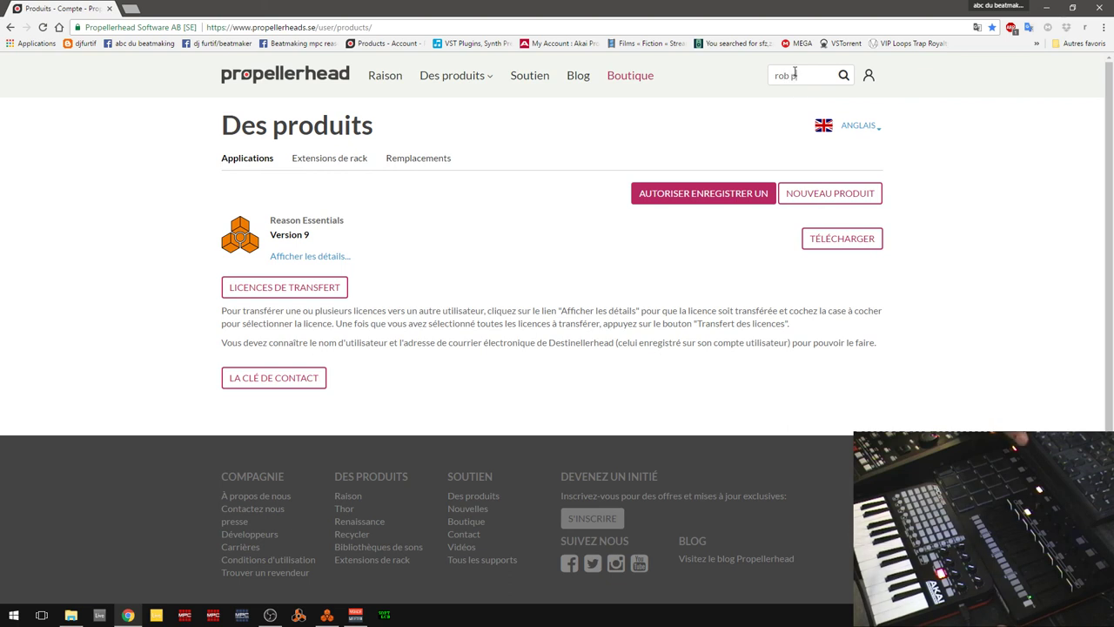
type("appen")
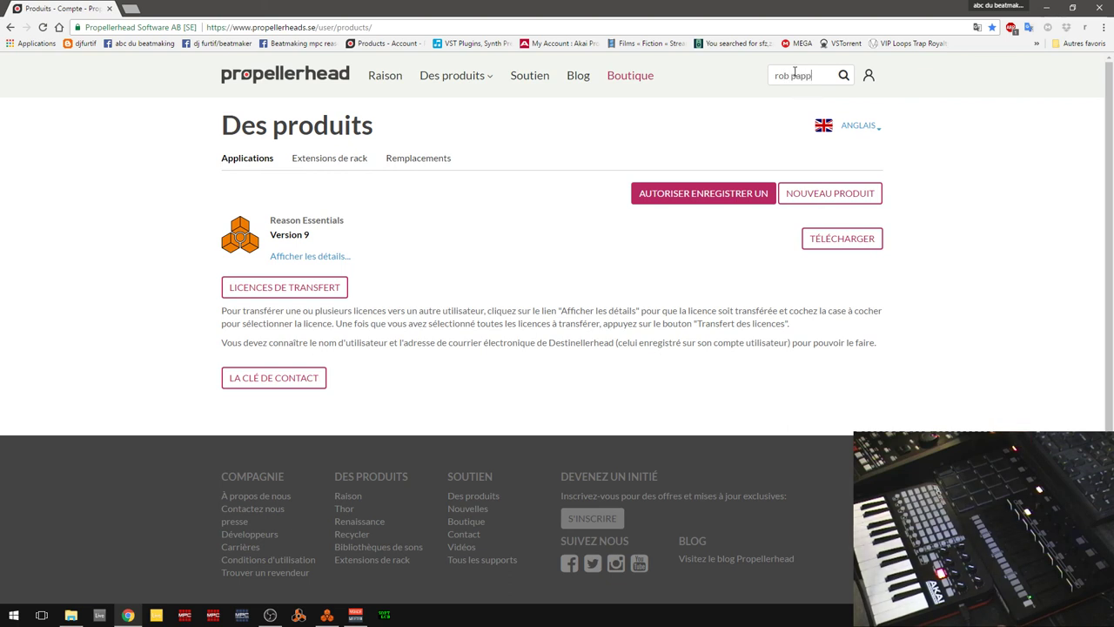
key("Return")
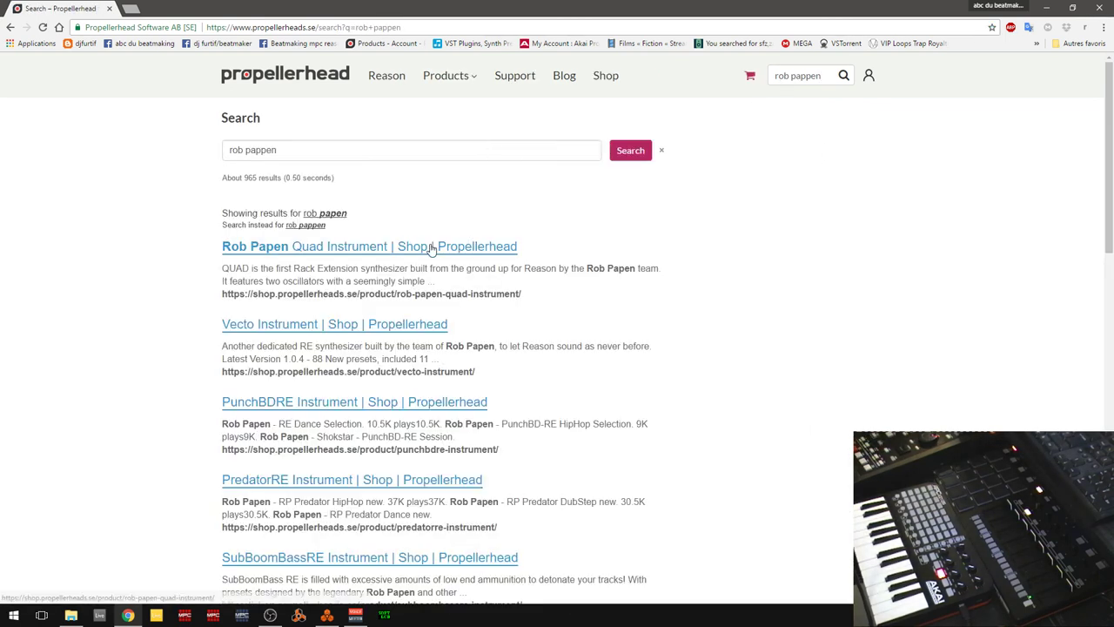
View the RPSpec effect by Rob Papen among the Propellerhead Shop's new arrivals, and return to Reason
left_click(608, 76)
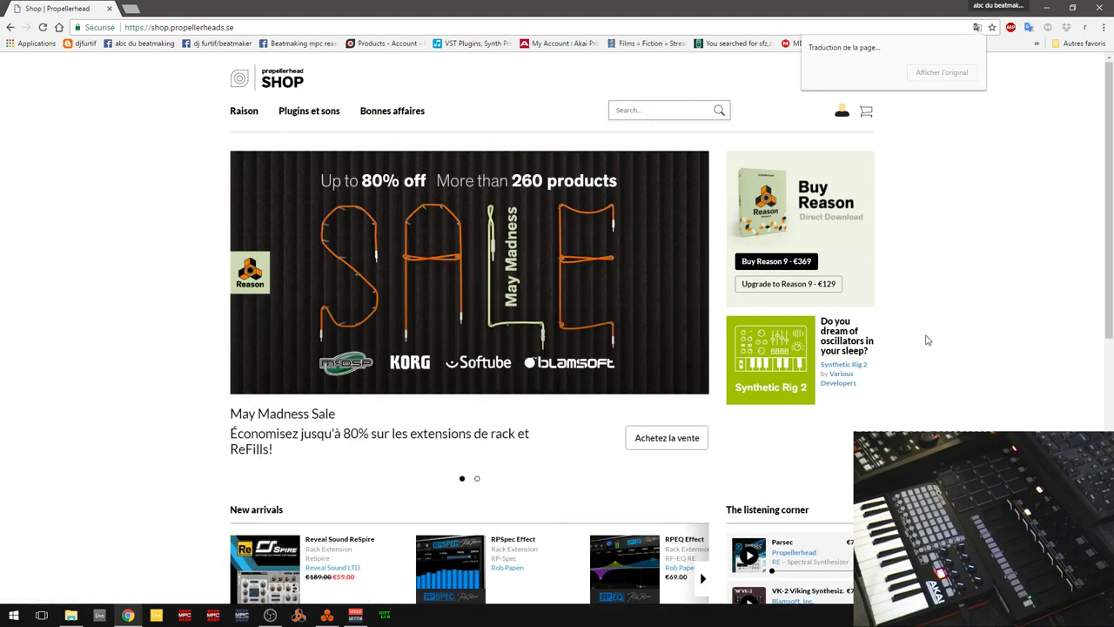
scroll(563, 428, "down", 2)
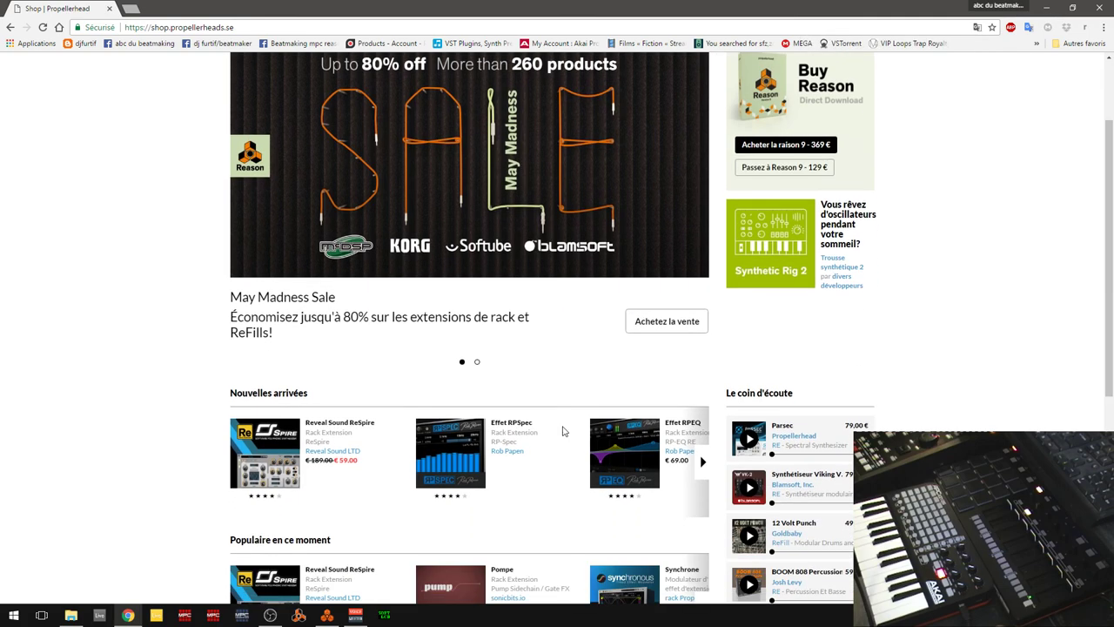
left_click(502, 426)
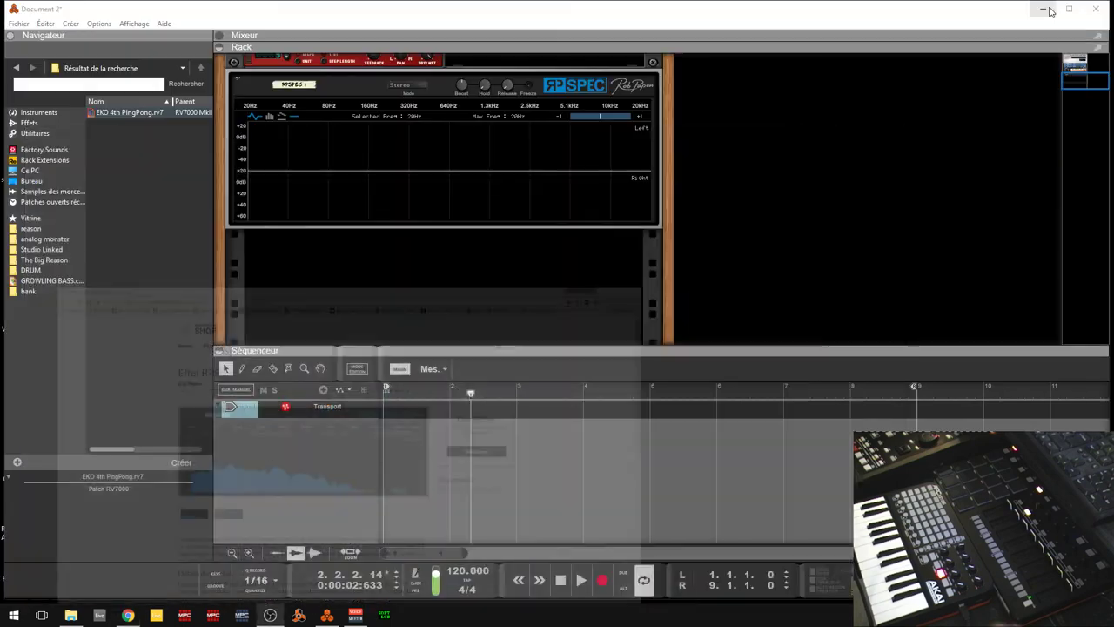
left_click(1048, 9)
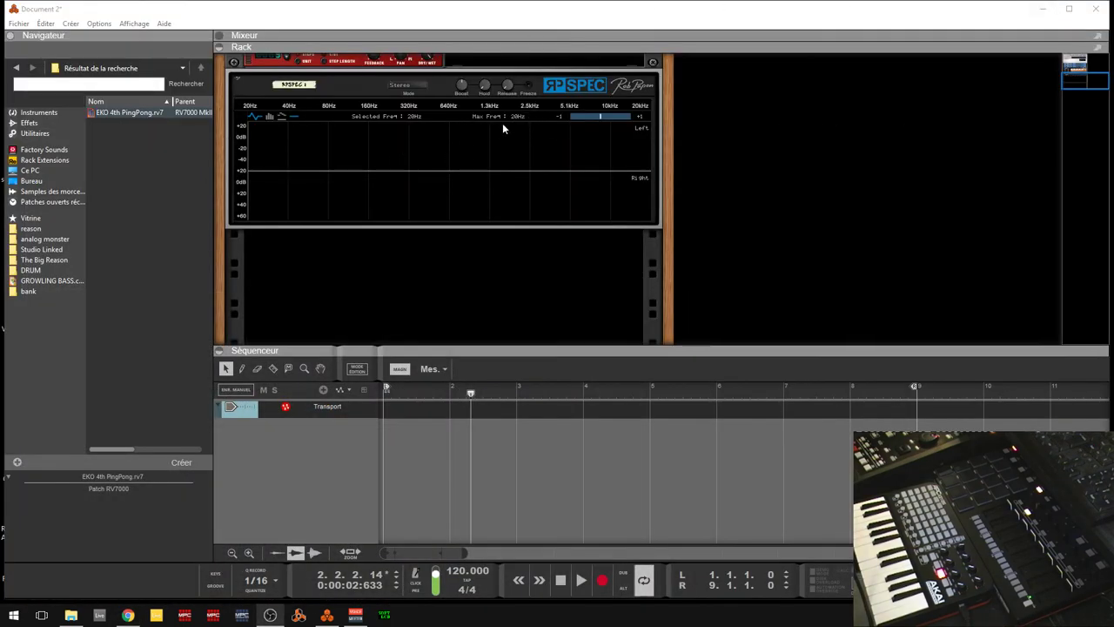
Turn the rack around to its rear cabling and collapse the sequencer to enlarge the rack area
left_click(460, 275)
key("Tab")
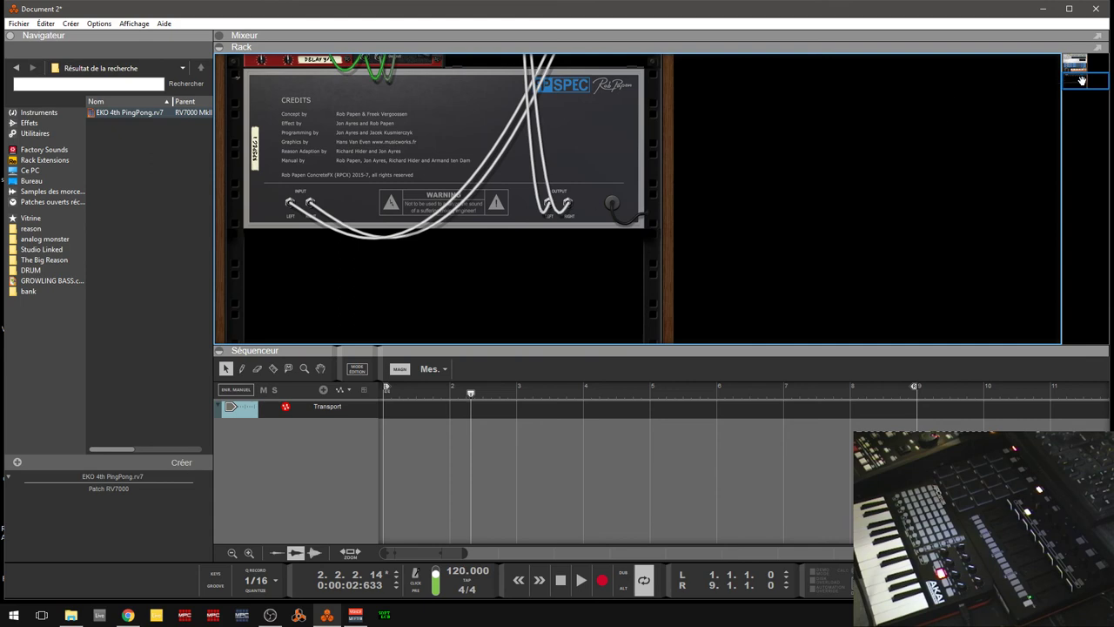
mouse_move(1082, 81)
left_mouse_down()
mouse_move(1077, 63)
mouse_move(1080, 79)
left_mouse_up()
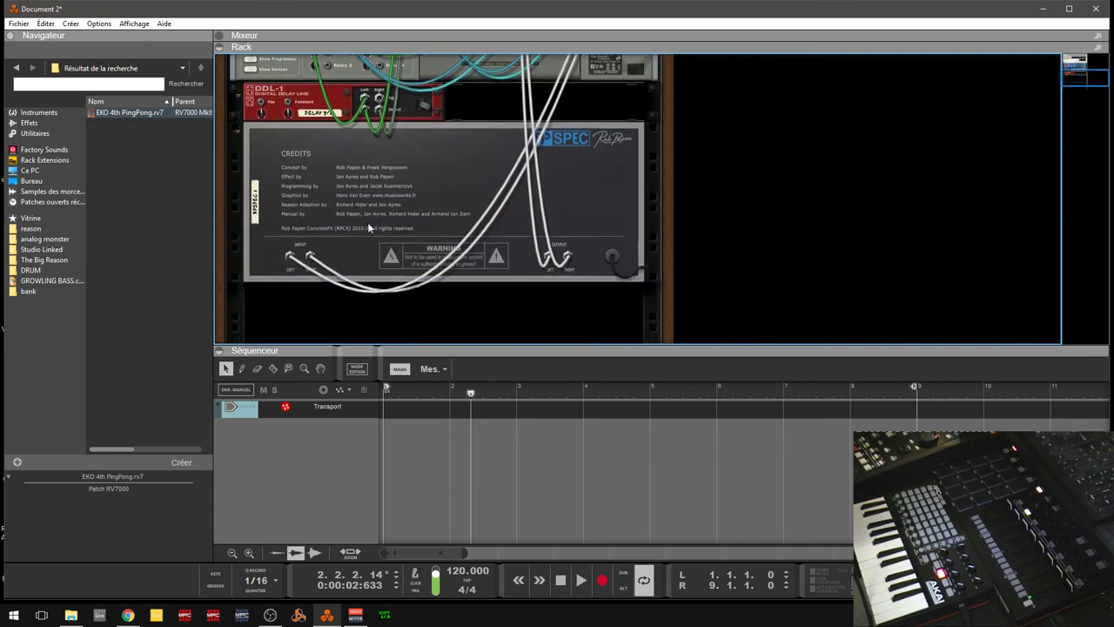
left_click(220, 351)
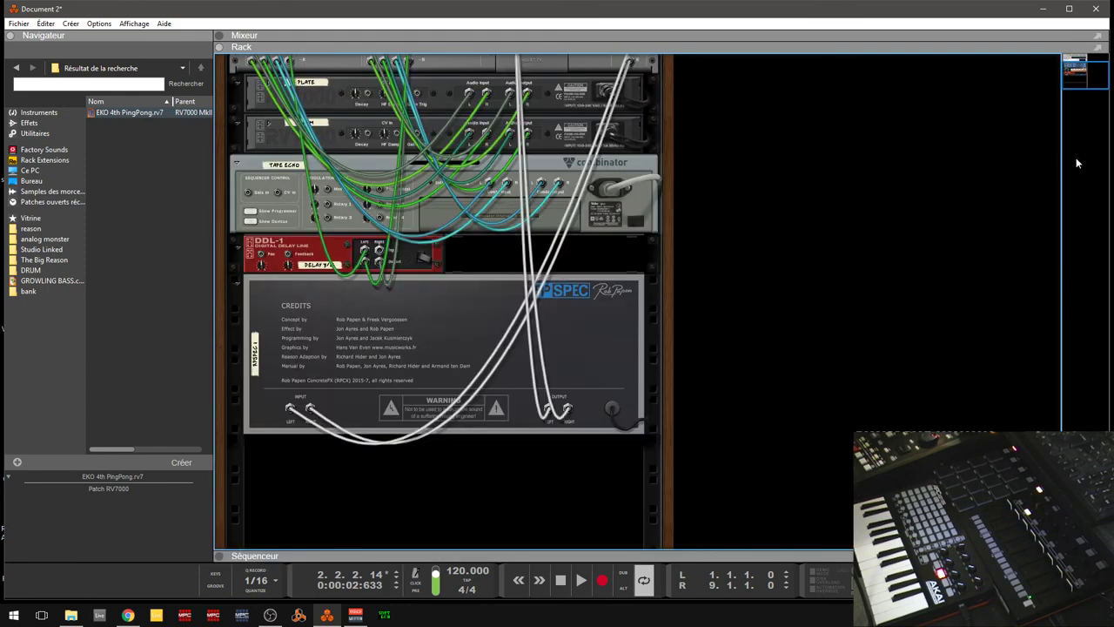
left_click_drag(1090, 84, 1090, 79)
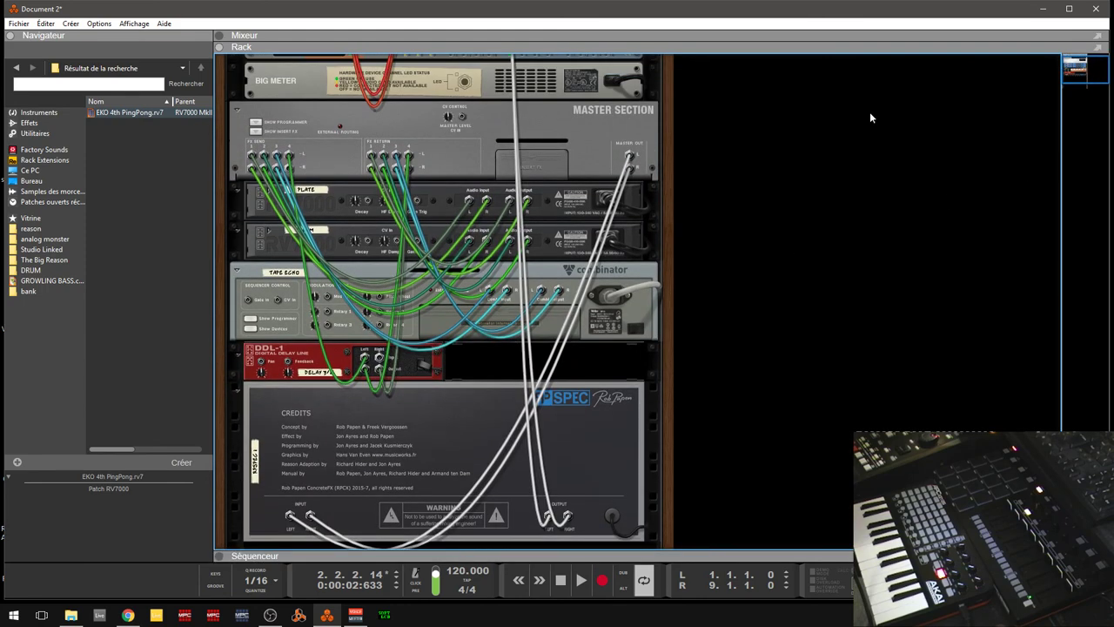
Fold the Plate, Room, Tape Echo and Delay 3/16 devices, and turn the rack back to its front
left_click(237, 191)
left_click(236, 205)
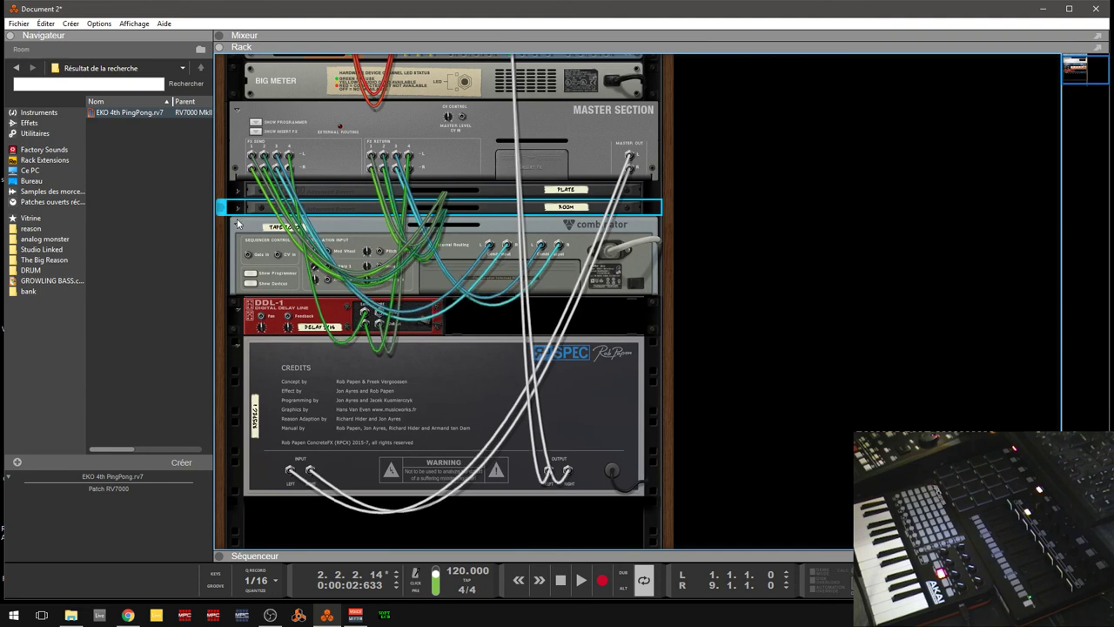
left_click(237, 224)
left_click(236, 227)
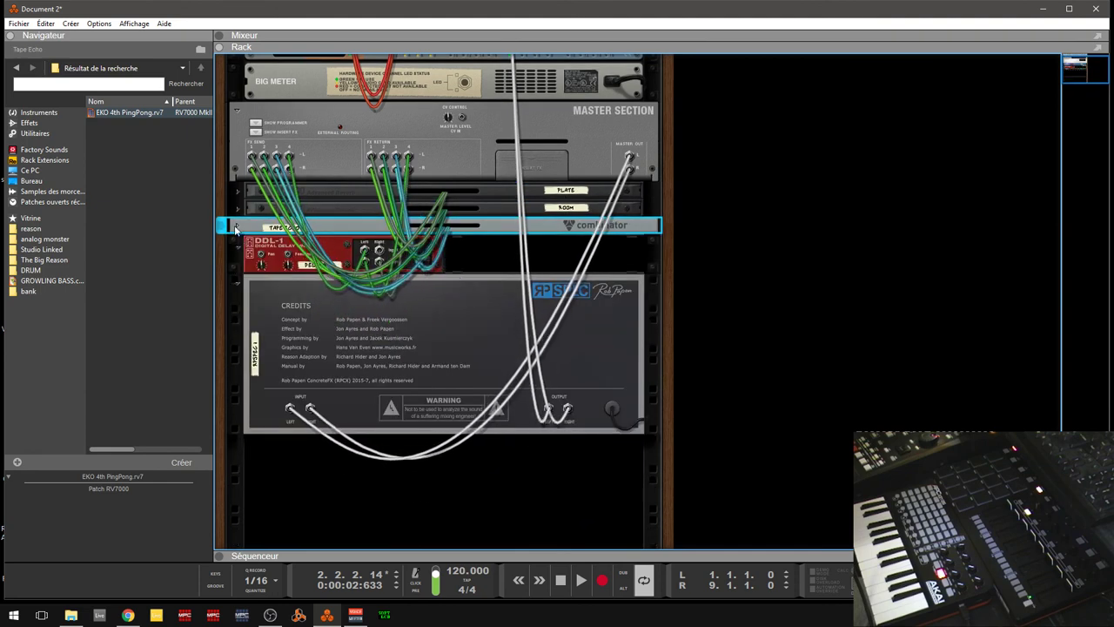
left_click(238, 249)
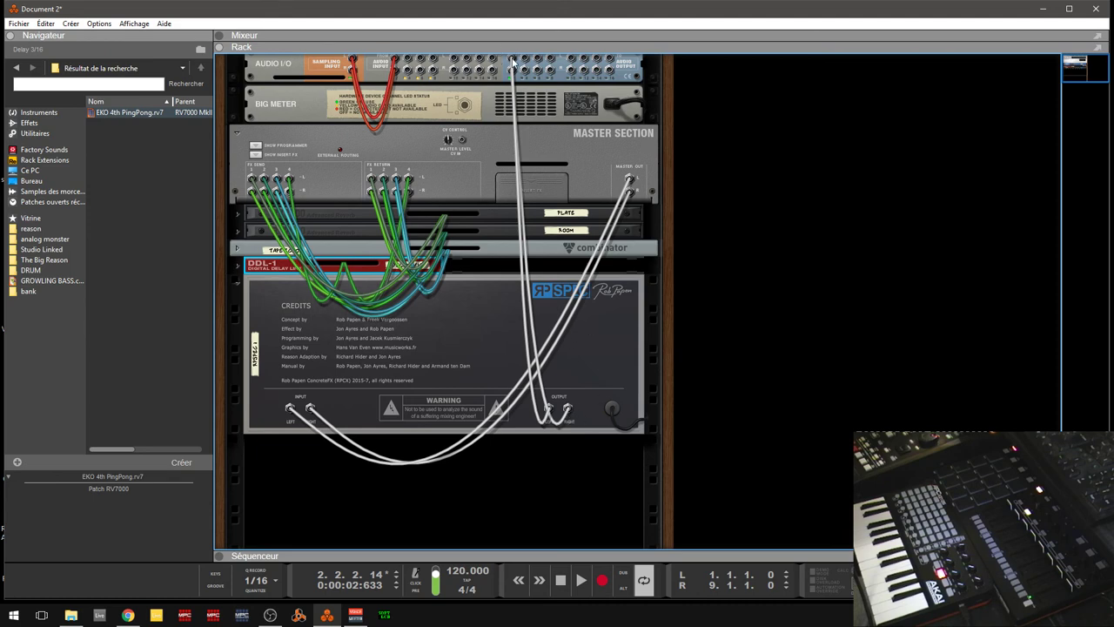
key("Tab")
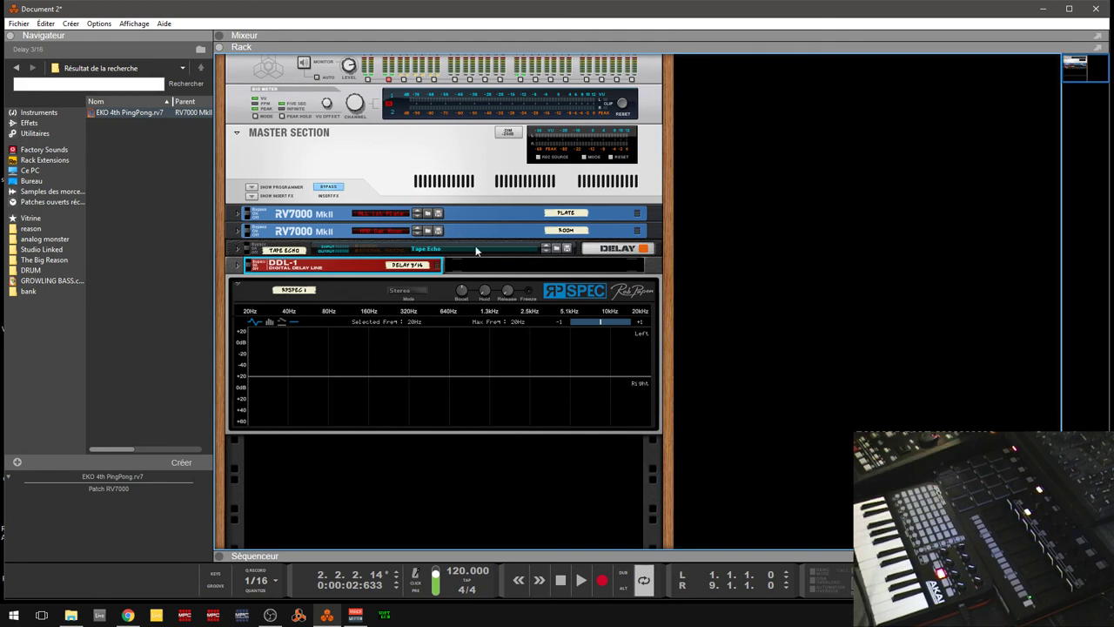
Create an empty Combinator from the utilities in the rack space below the RPSPEC analyzer
left_click(31, 117)
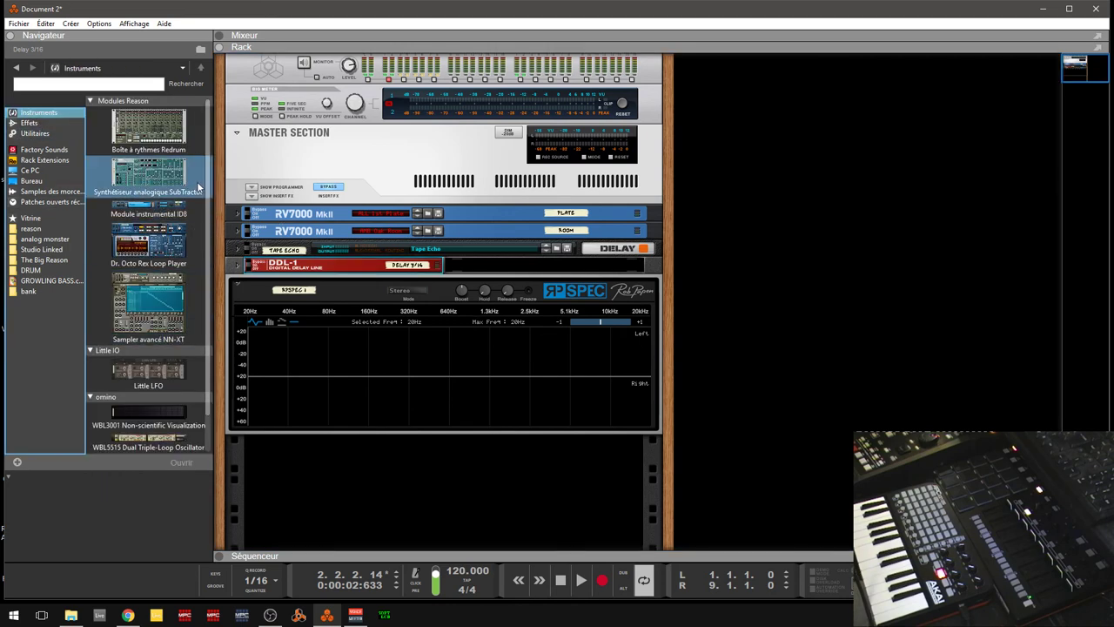
left_click(34, 133)
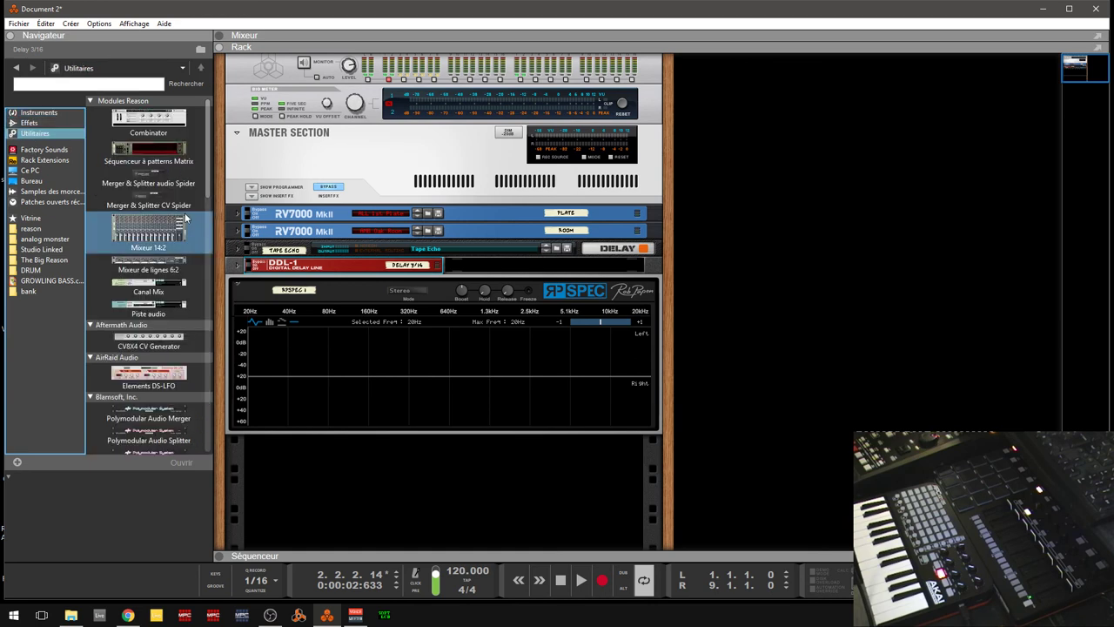
left_click_drag(157, 131, 489, 467)
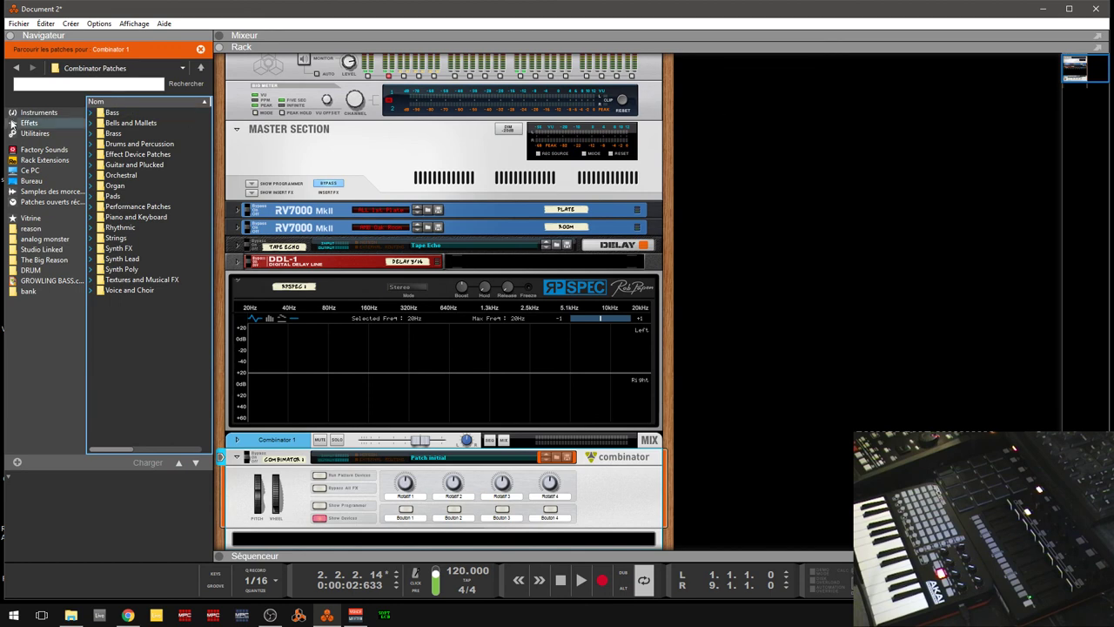
Add a 6:2 line mixer and an NN-XT advanced sampler inside the Combinator
left_click(49, 135)
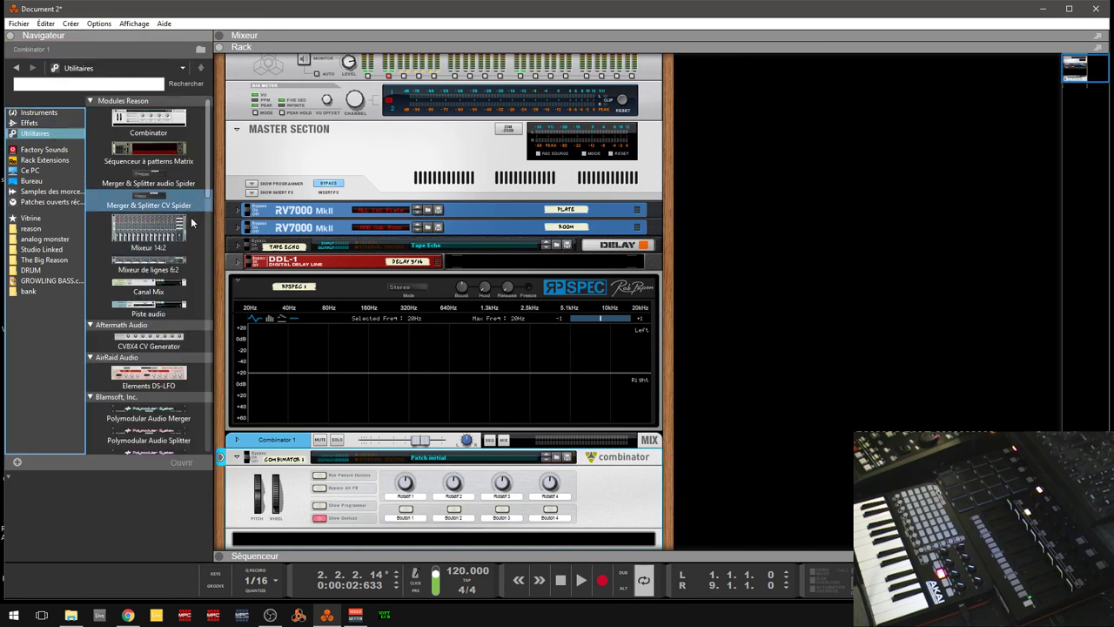
scroll(210, 193, "down", 3)
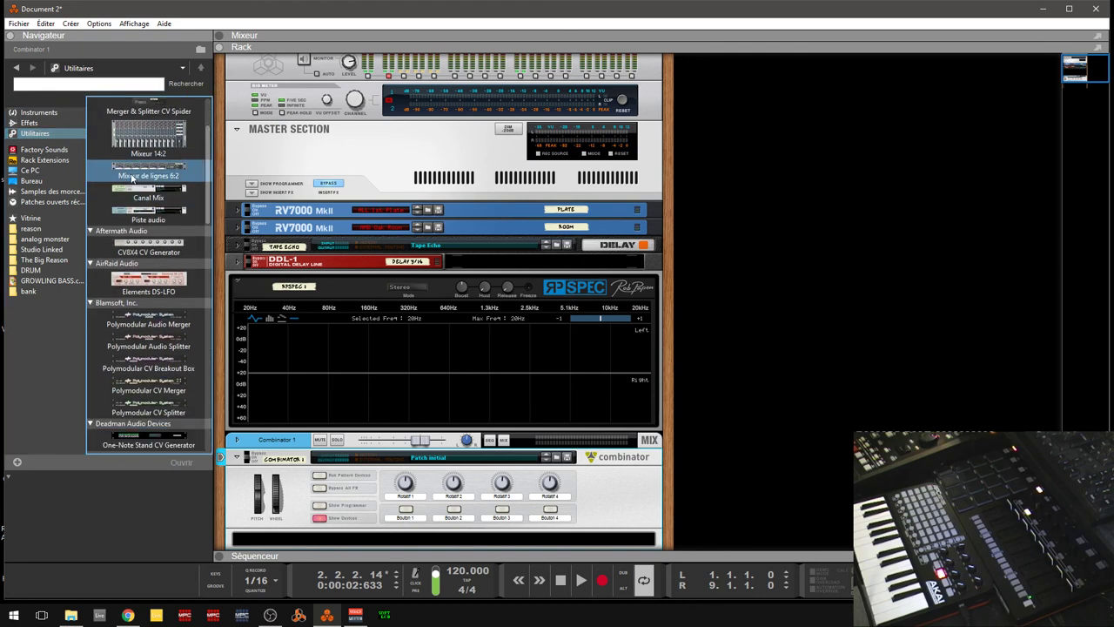
left_click_drag(132, 174, 371, 547)
left_click_drag(1088, 62, 1093, 89)
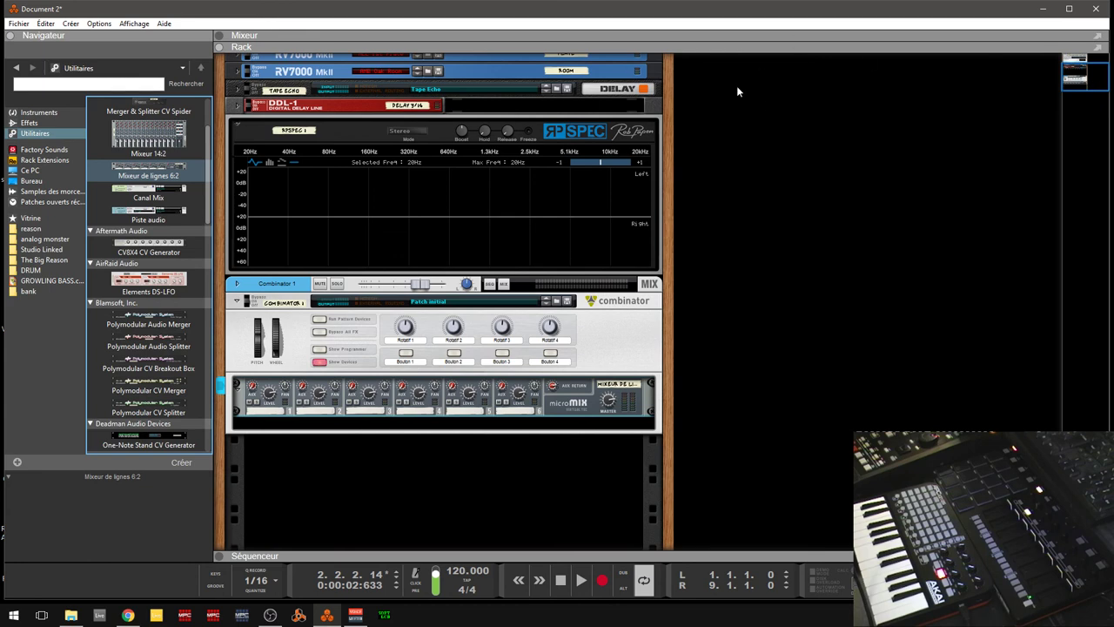
left_click(35, 112)
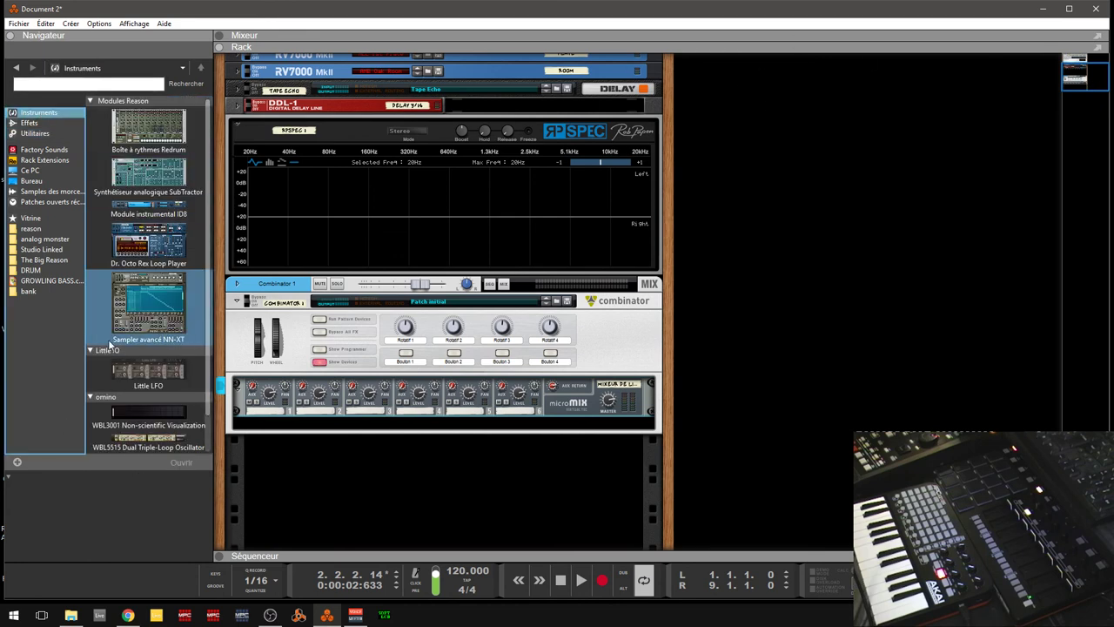
left_click_drag(110, 346, 442, 427)
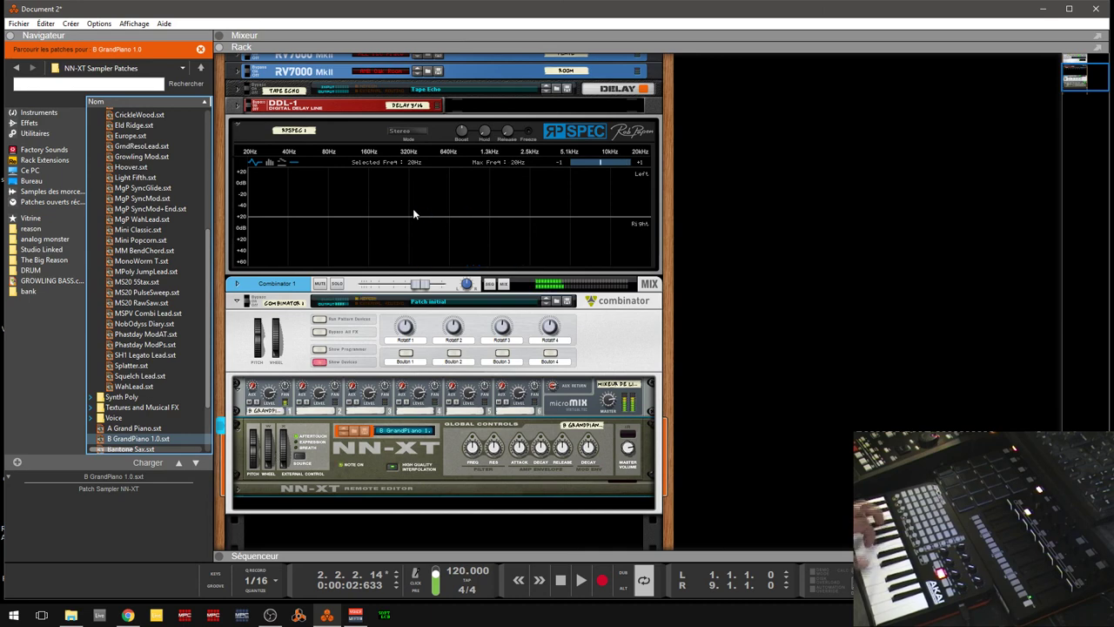
Switch the RPSPEC analyzer's spectrum display from a curve to bars
left_click(270, 162)
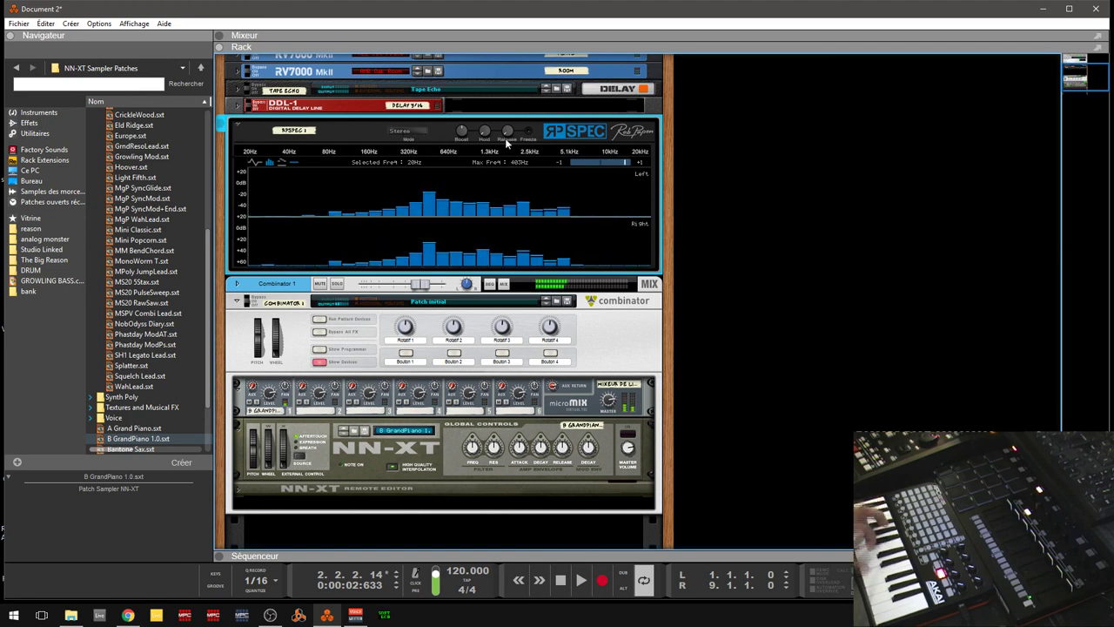
Try the RPSPEC analyzer's Left, Right and Left/Right modes, returning it to Stereo
left_click(405, 128)
left_click(441, 138)
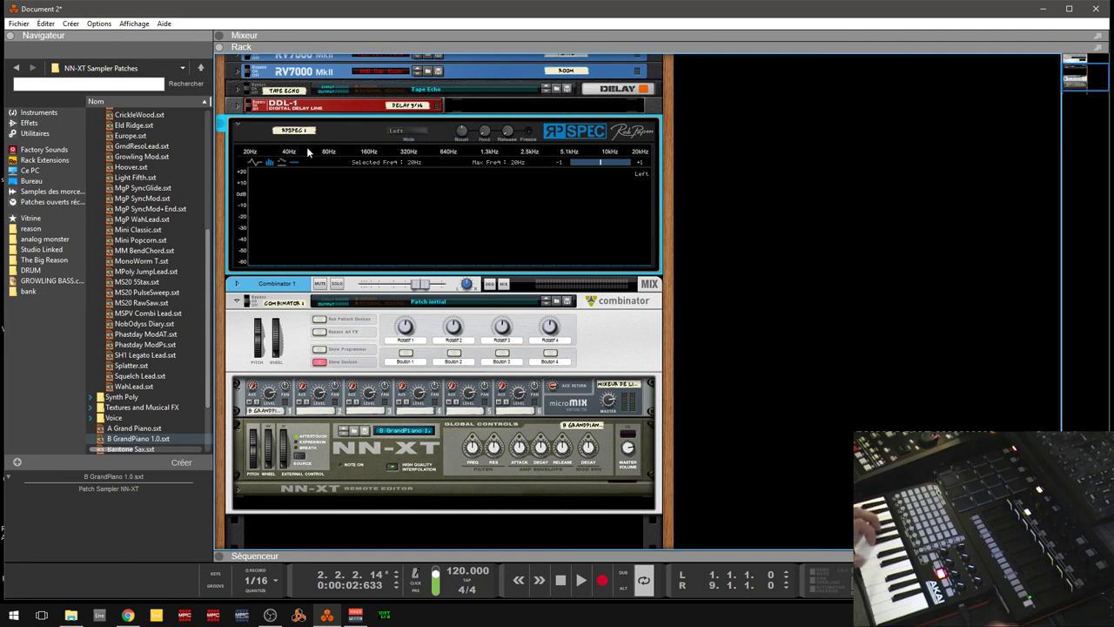
left_click(398, 131)
left_click(435, 150)
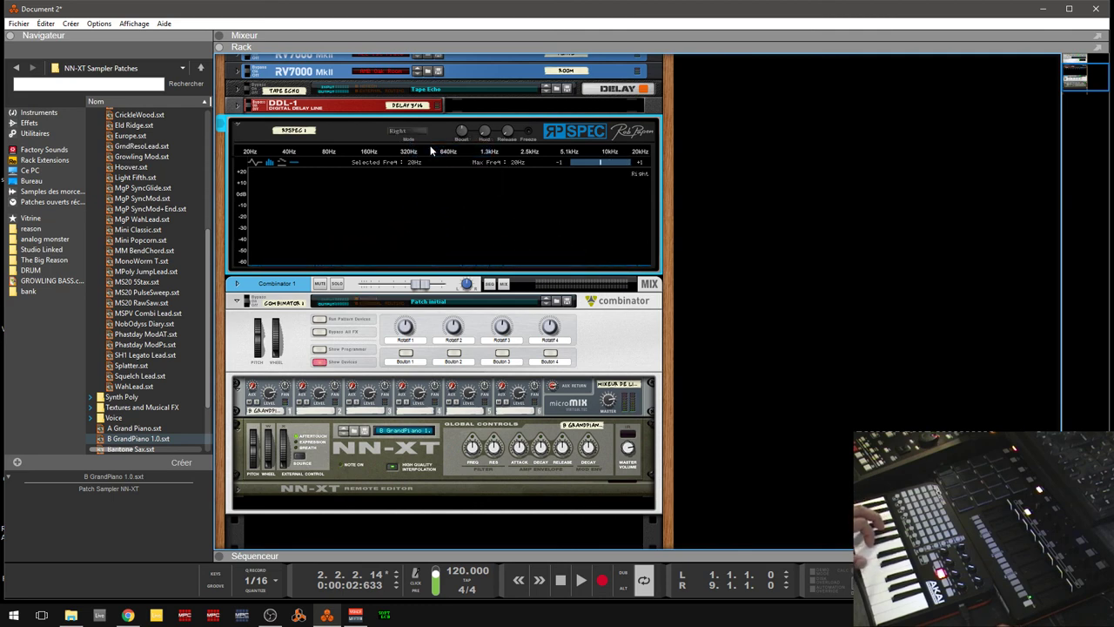
left_click(418, 130)
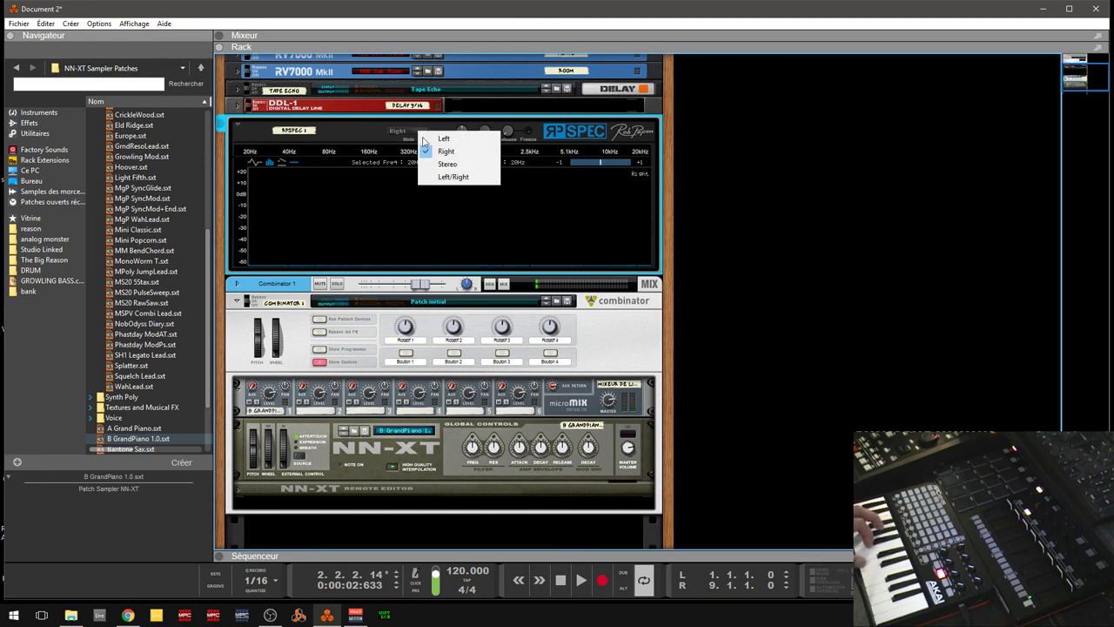
left_click(445, 163)
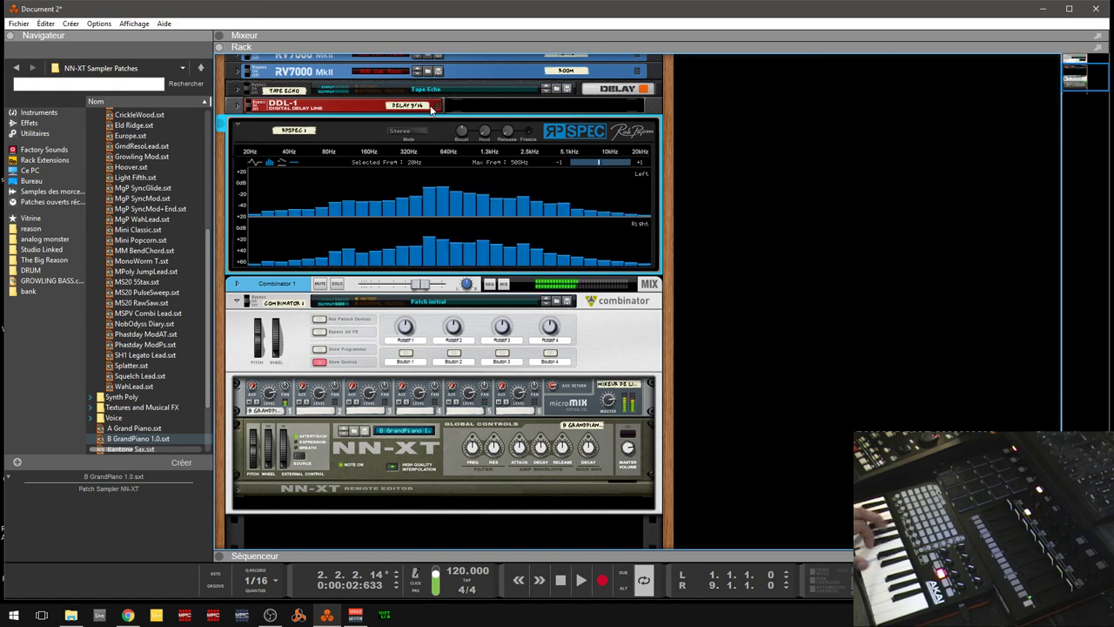
left_click(413, 130)
left_click(436, 175)
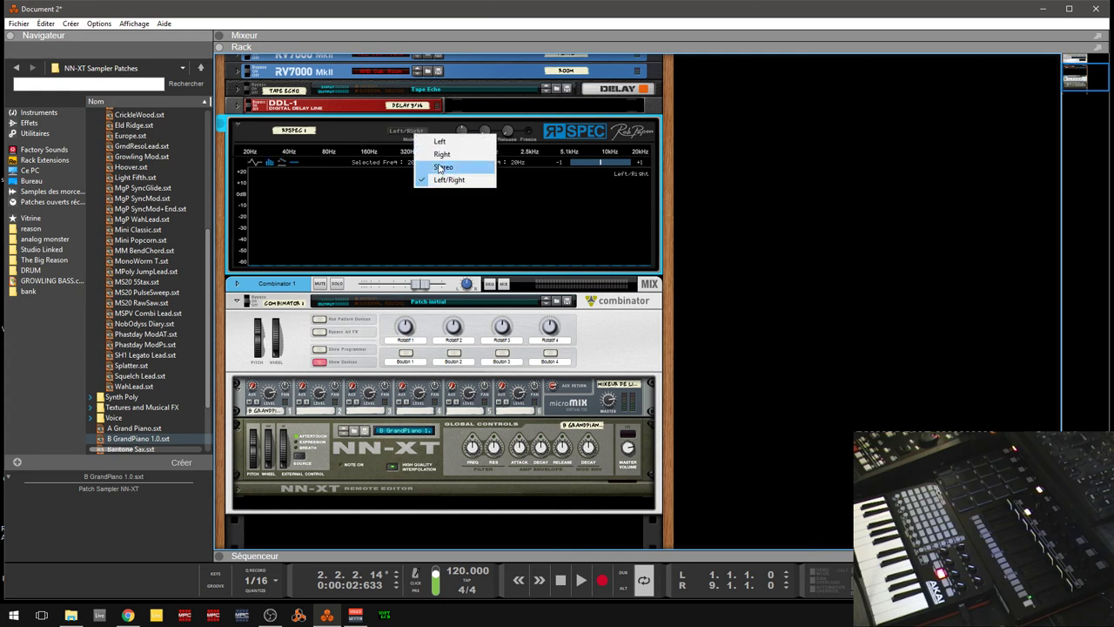
left_click(441, 167)
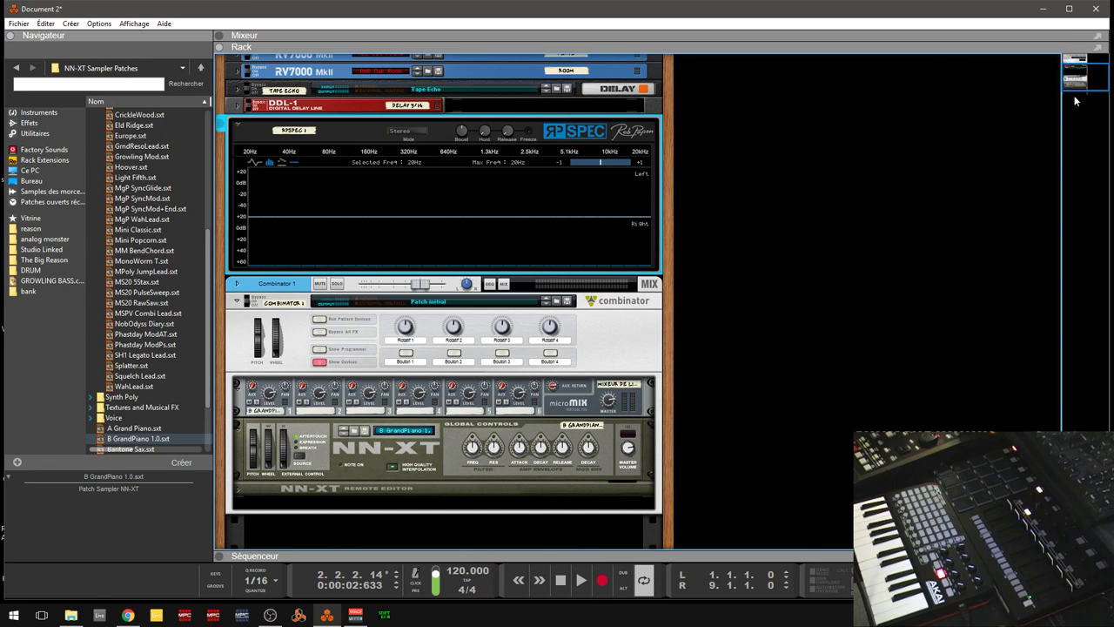
Load the MS20 5Stax.sxt patch into the NN-XT sampler inside the Combinator
scroll(1075, 83, "down", 3)
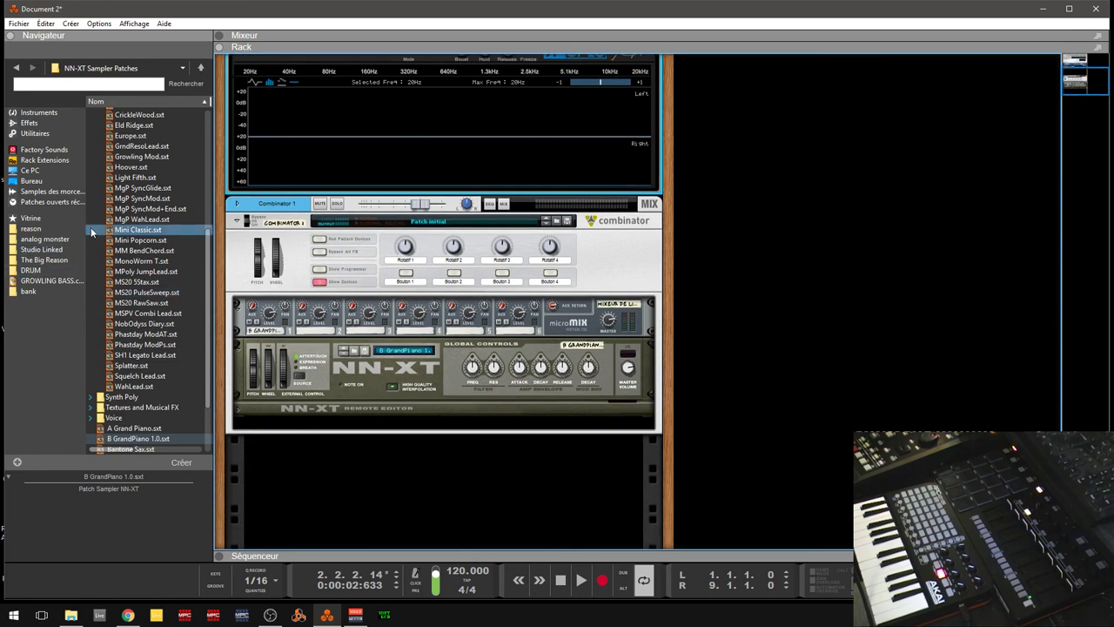
left_click(148, 303)
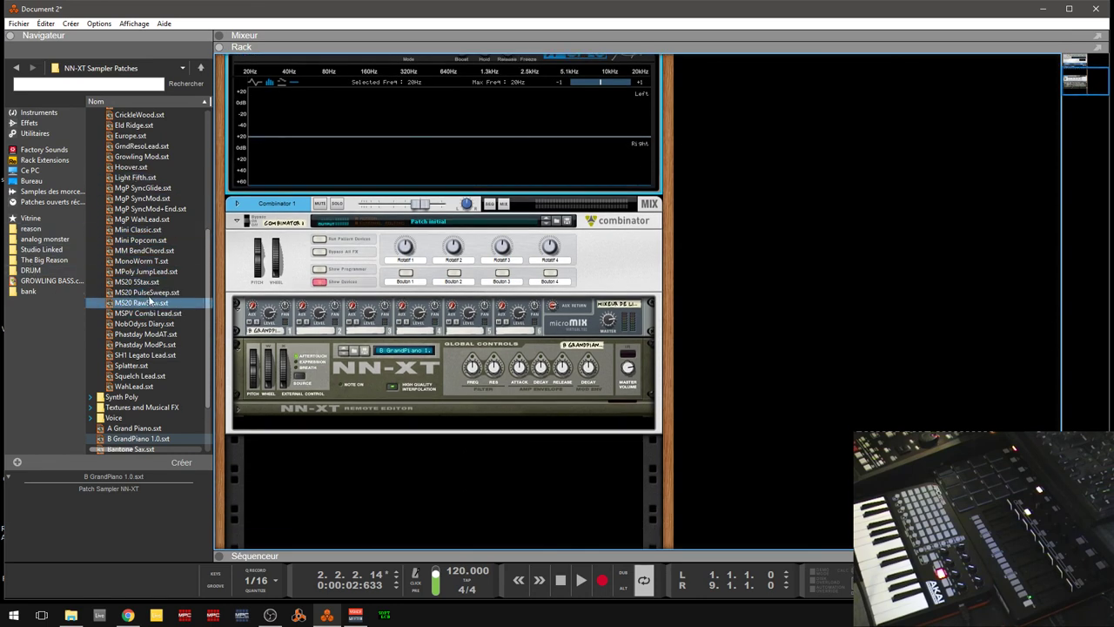
left_click_drag(139, 281, 443, 376)
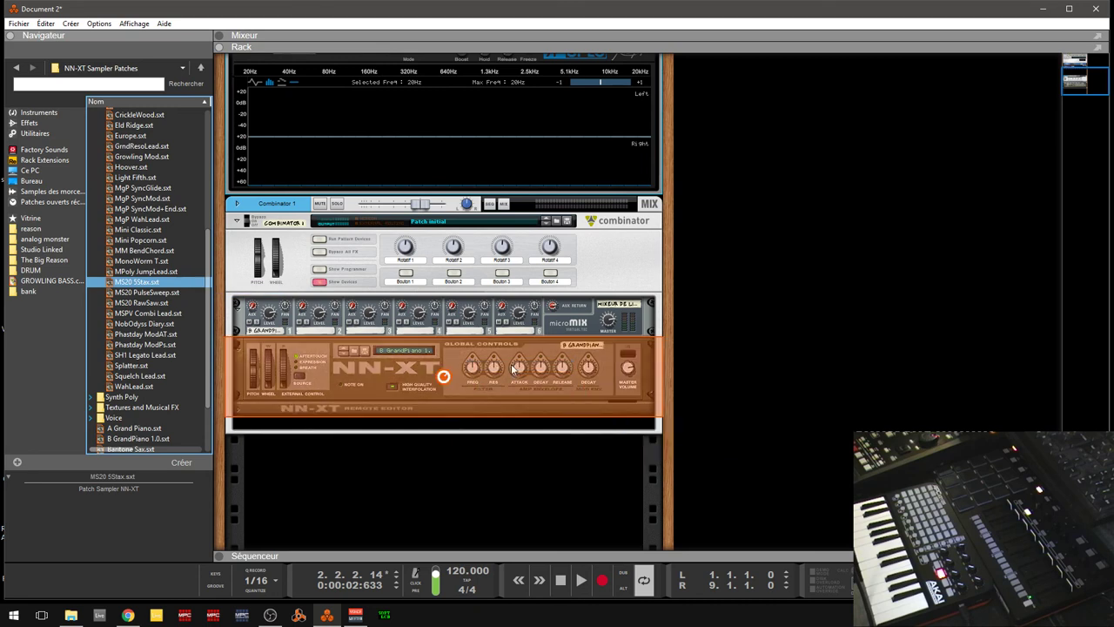
left_click_drag(513, 369, 512, 369)
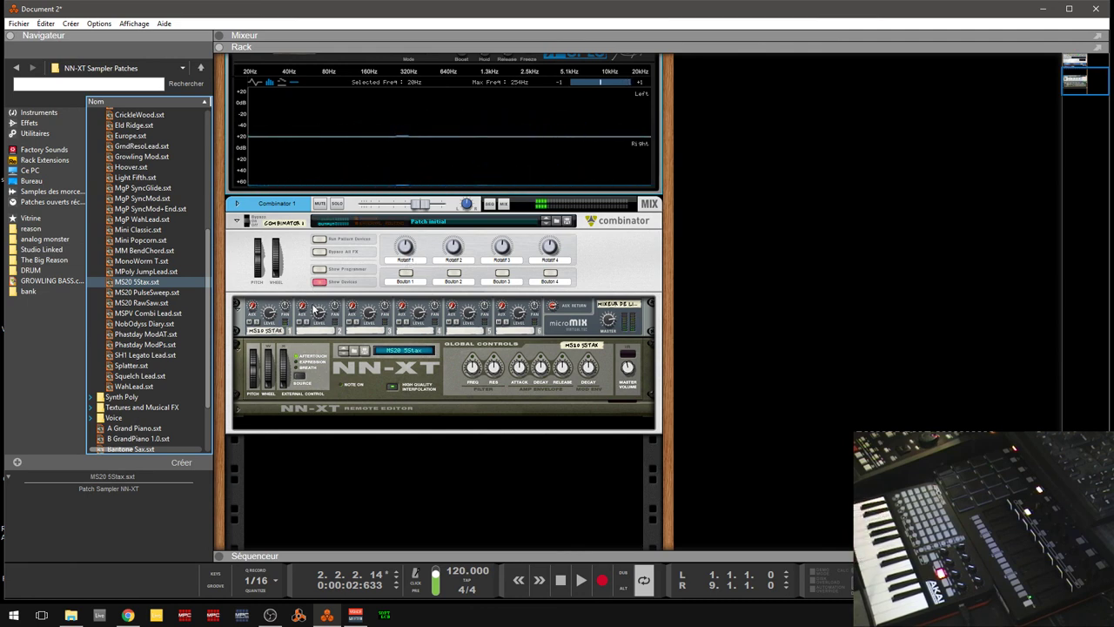
Show the Combinator's programmer and assign Rotary 1 to the filter frequency (Freq. du filtre) of the MS20 5Stax sampler
left_click(318, 270)
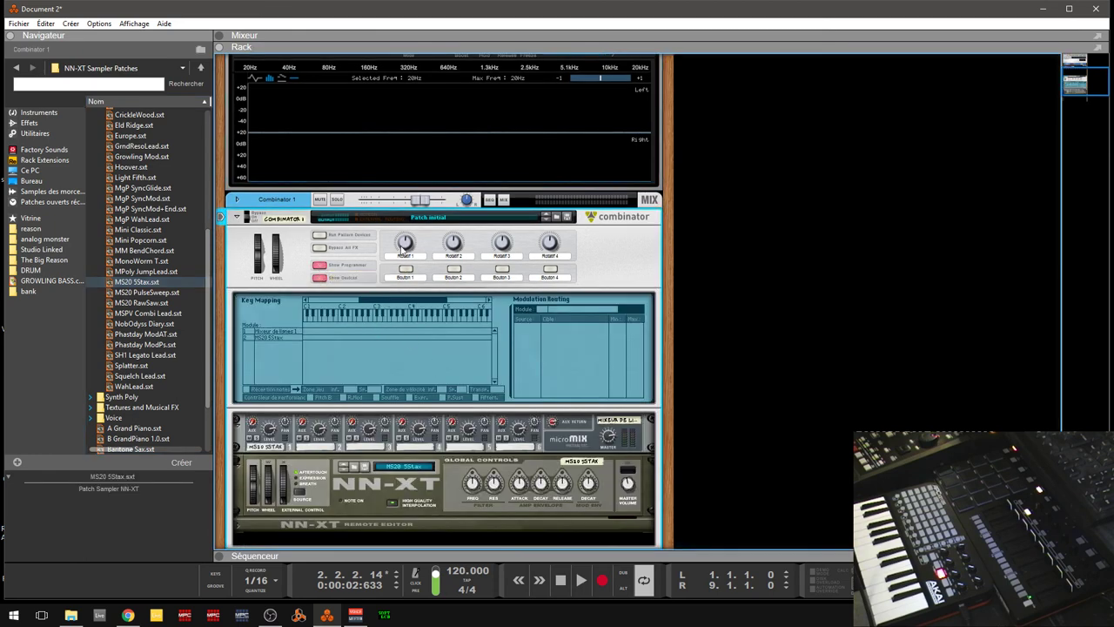
mouse_move(401, 247)
left_click(270, 339)
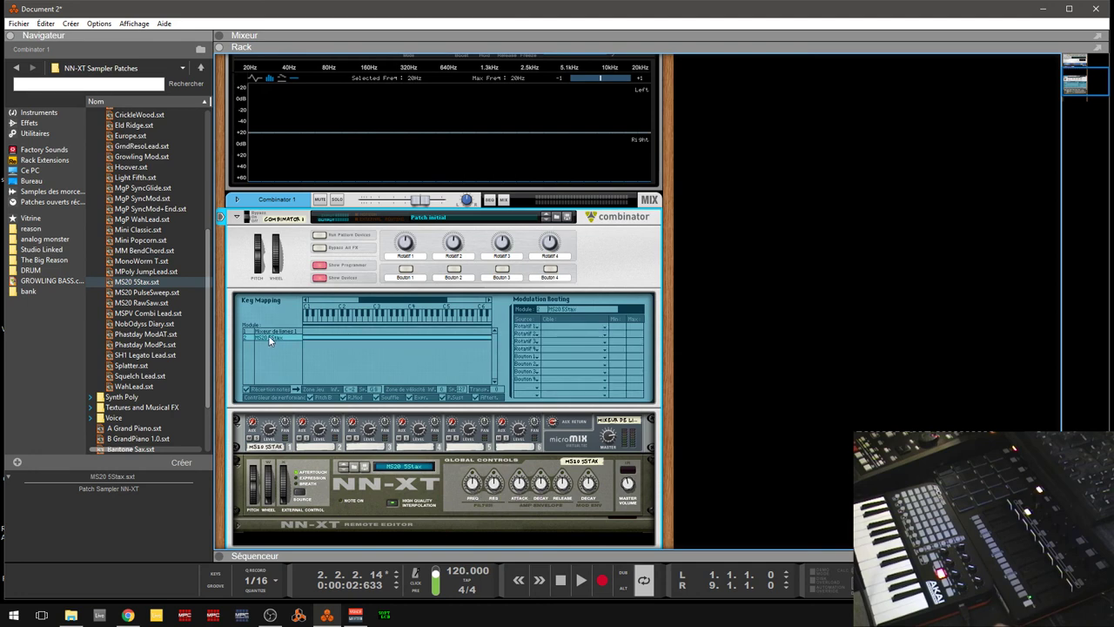
left_click(560, 330)
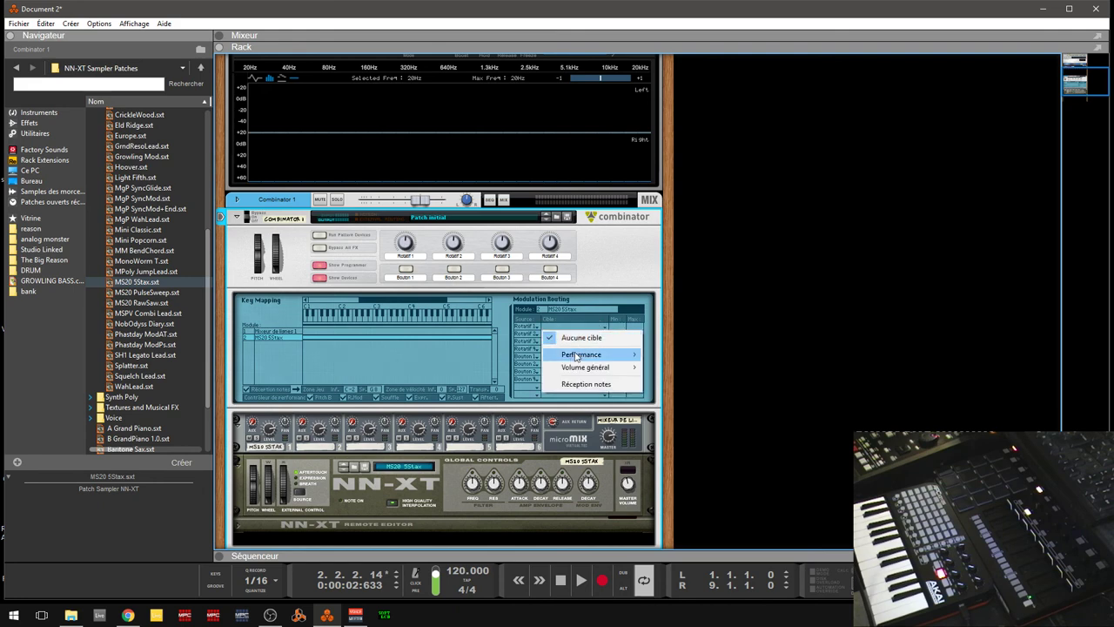
mouse_move(575, 357)
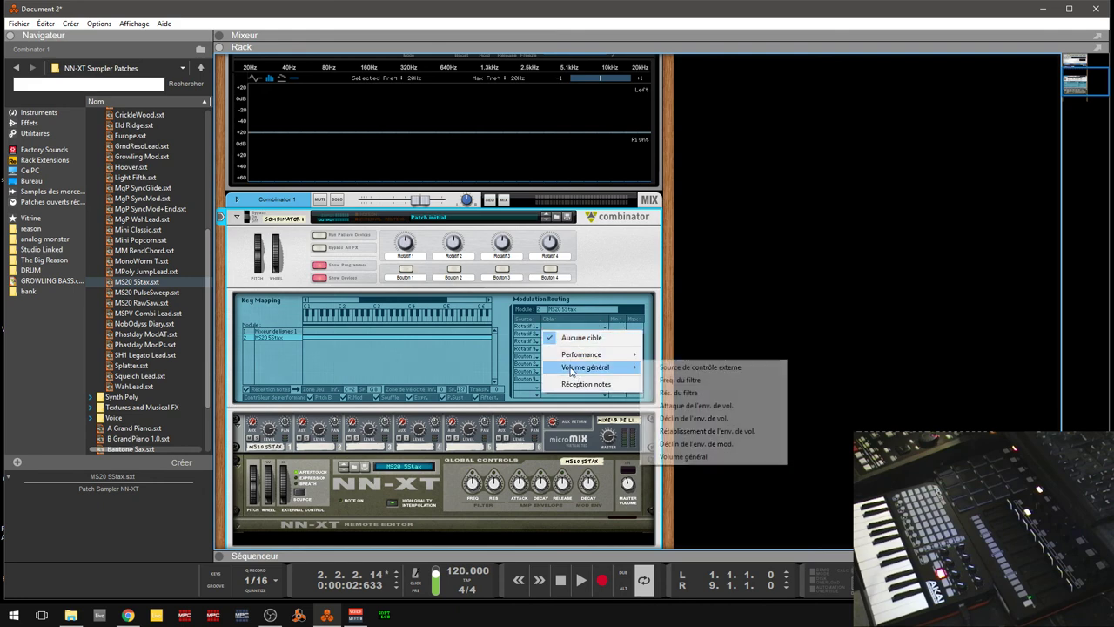
left_click(676, 383)
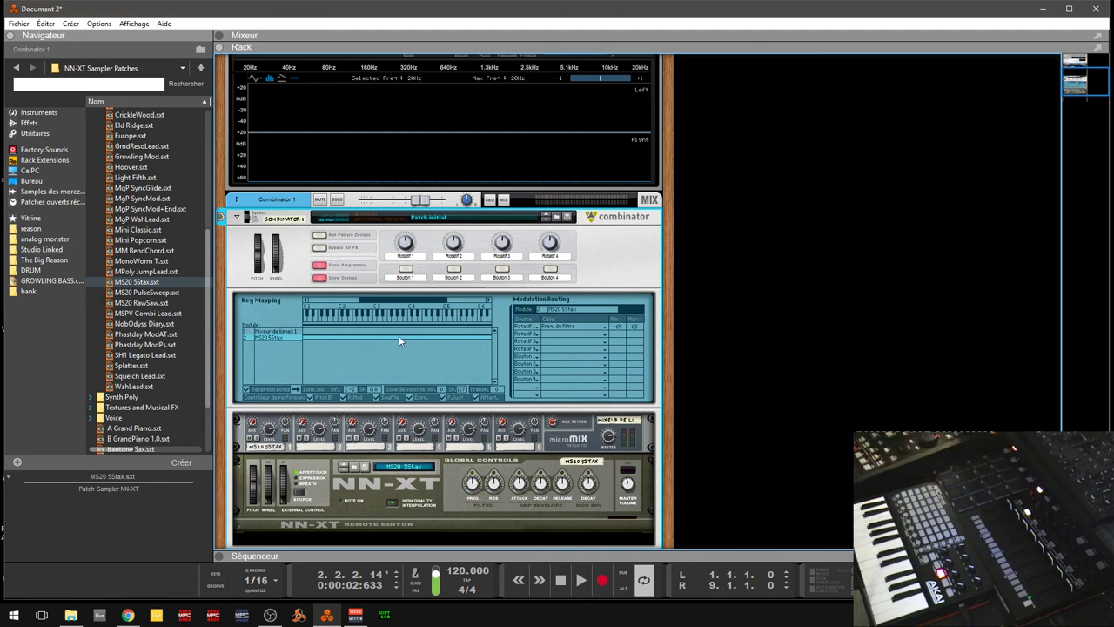
Assign the Combinator's Rotary 2 to the MS20 5Stax sampler's filter resonance (Rés. du filtre)
mouse_move(454, 250)
left_click(560, 339)
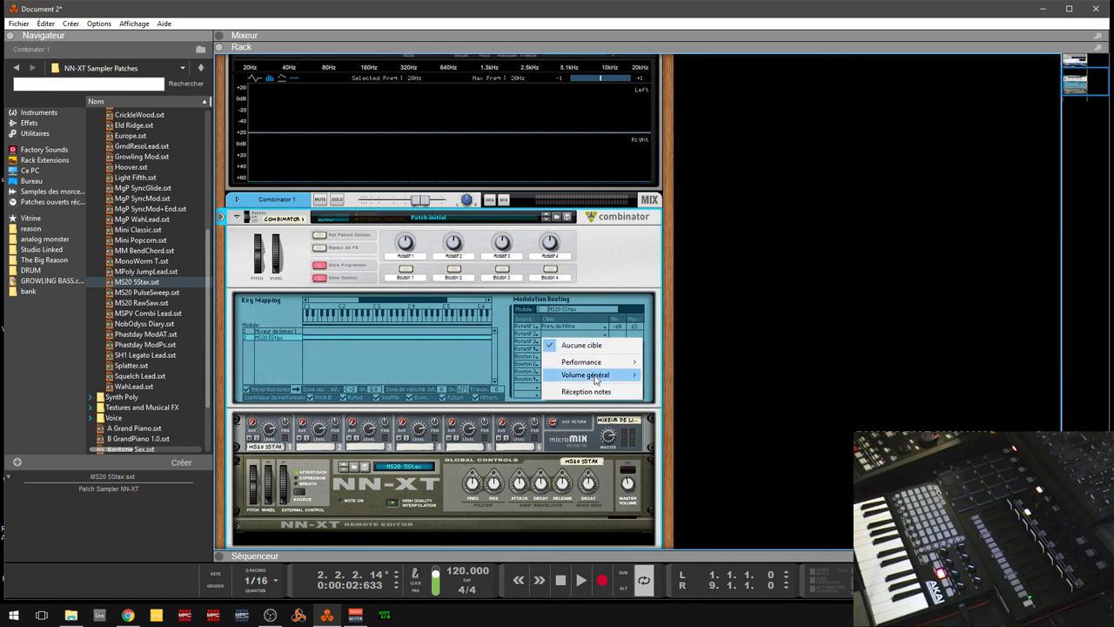
mouse_move(596, 379)
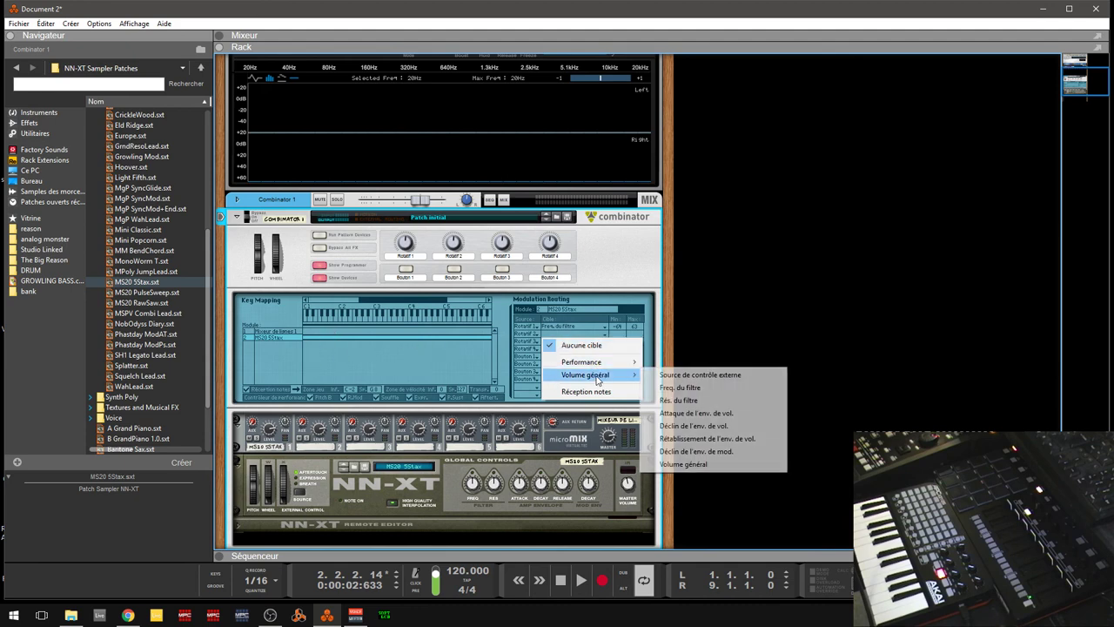
left_click(680, 401)
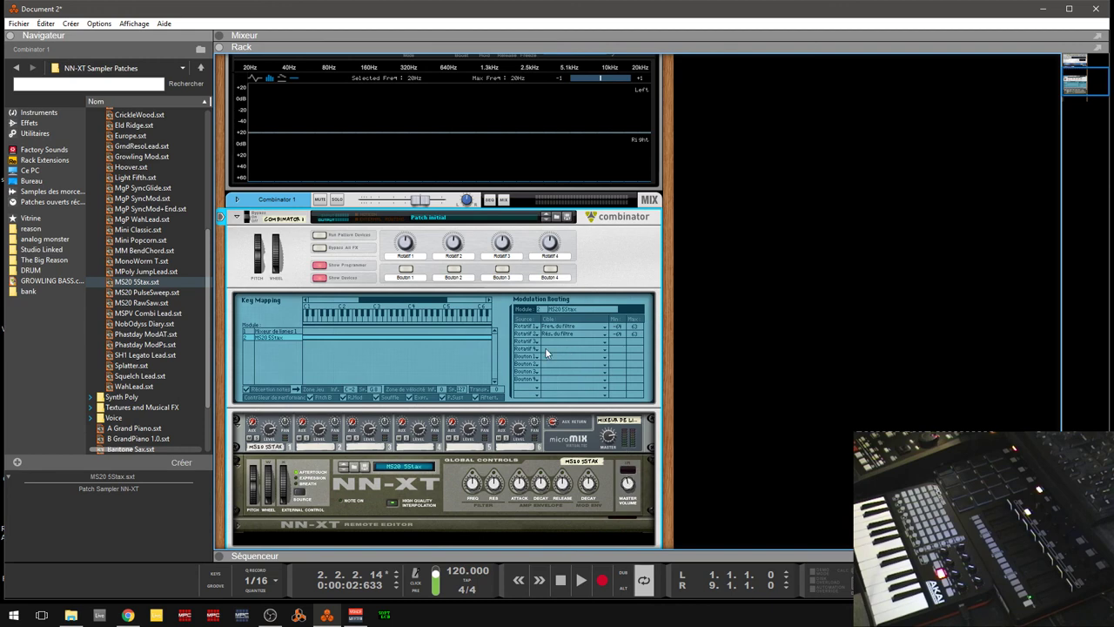
Assign the Combinator's Rotary 4 to the MS20 5Stax sampler's master volume (Volume général)
left_click(587, 352)
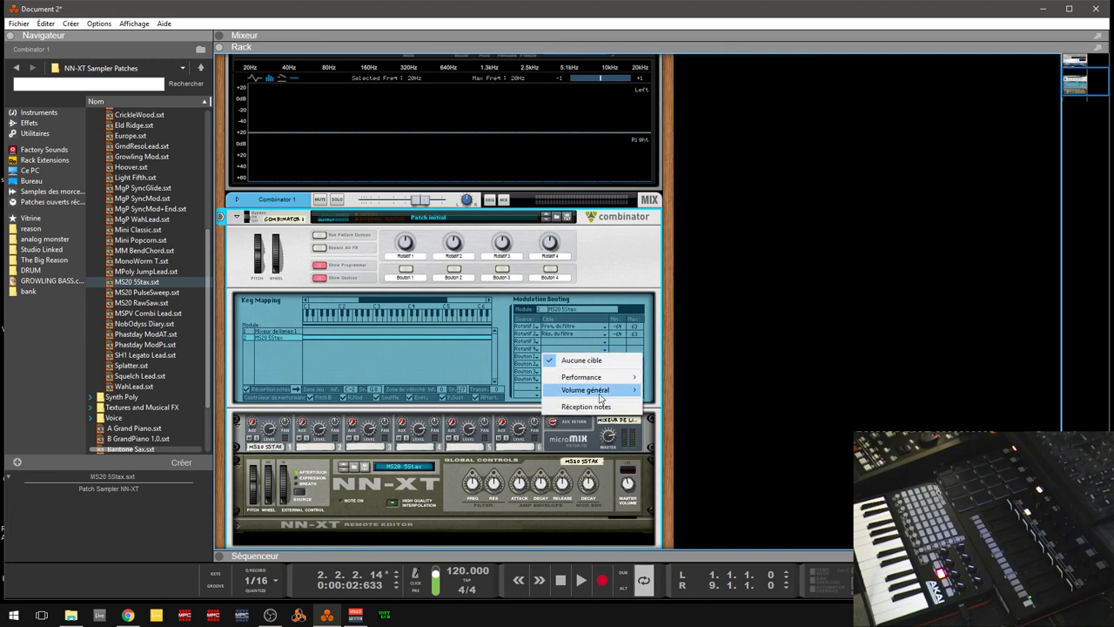
mouse_move(600, 396)
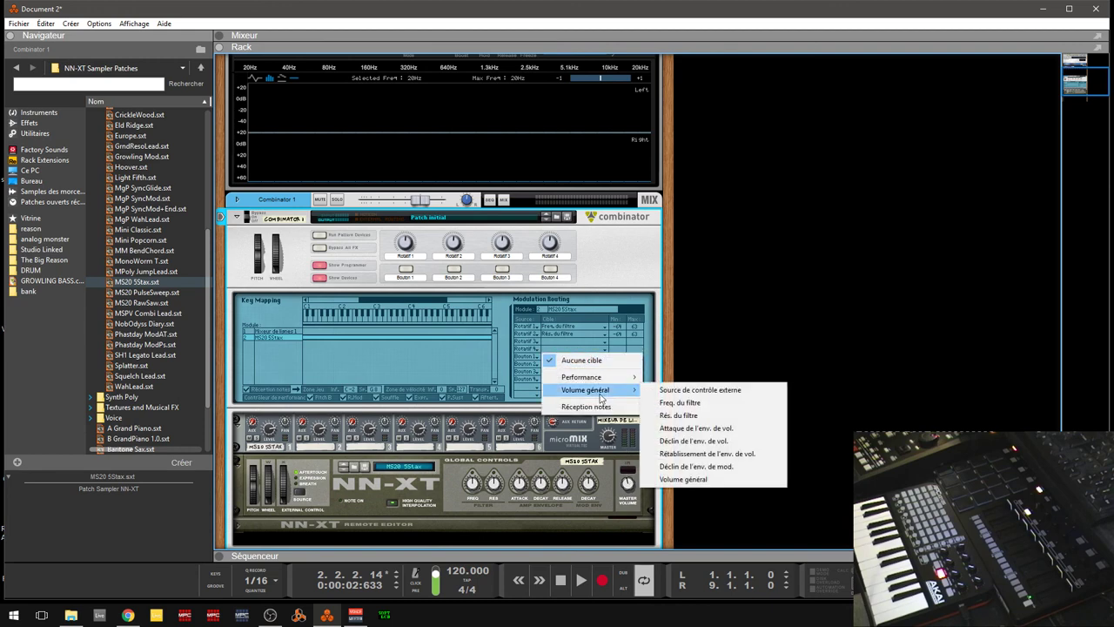
left_click(706, 479)
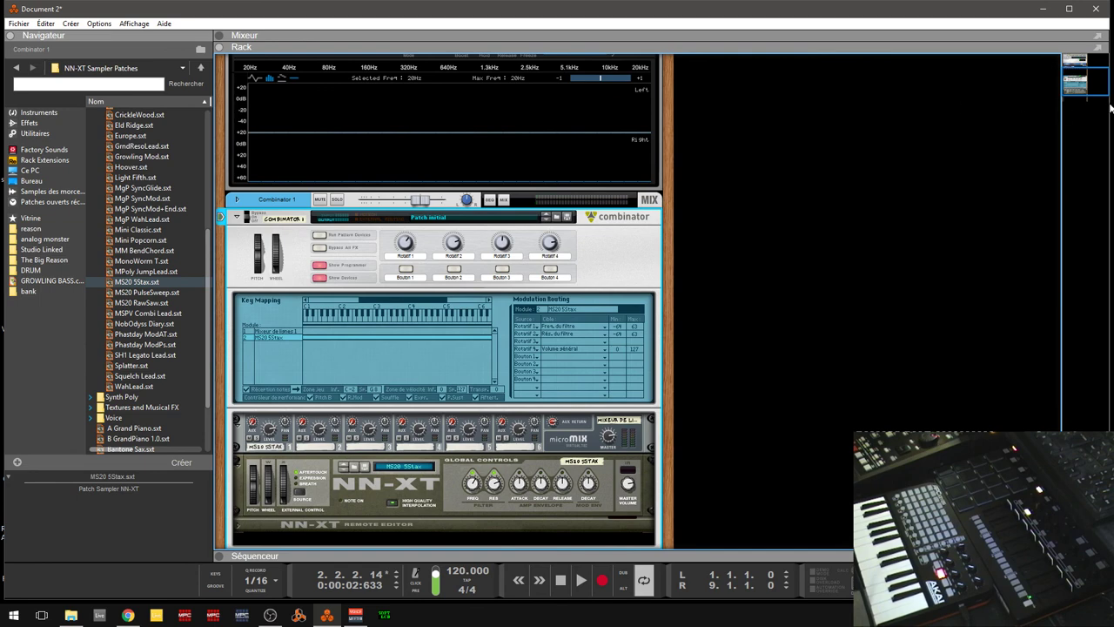
Add a Matrix pattern sequencer from the utilities below the NN-XT inside the Combinator
left_click_drag(1101, 91, 1100, 97)
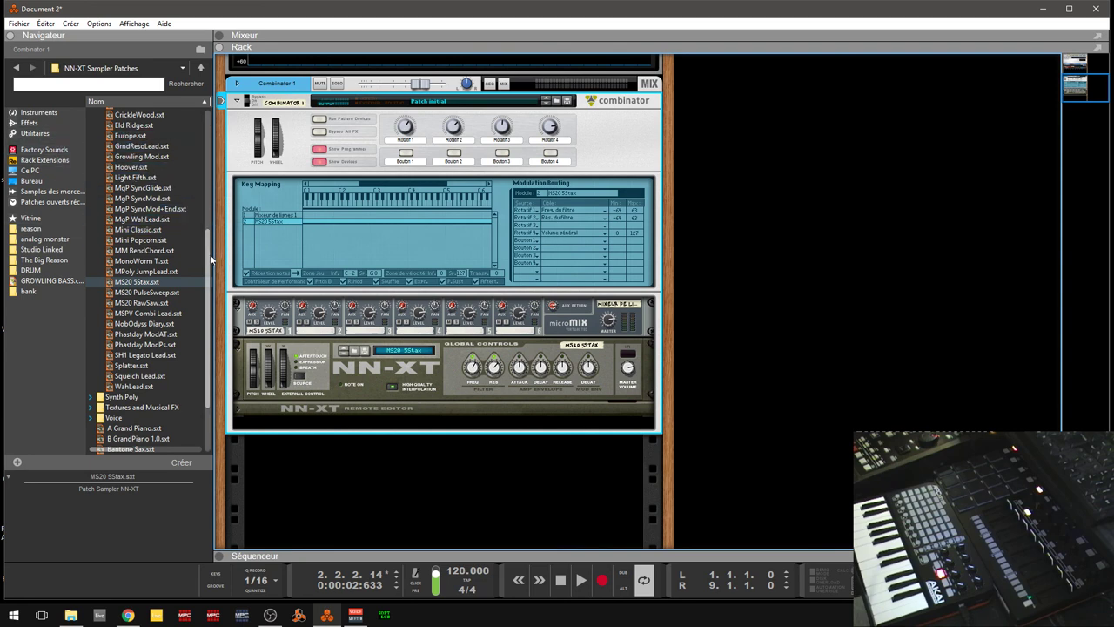
left_click_drag(210, 254, 214, 226)
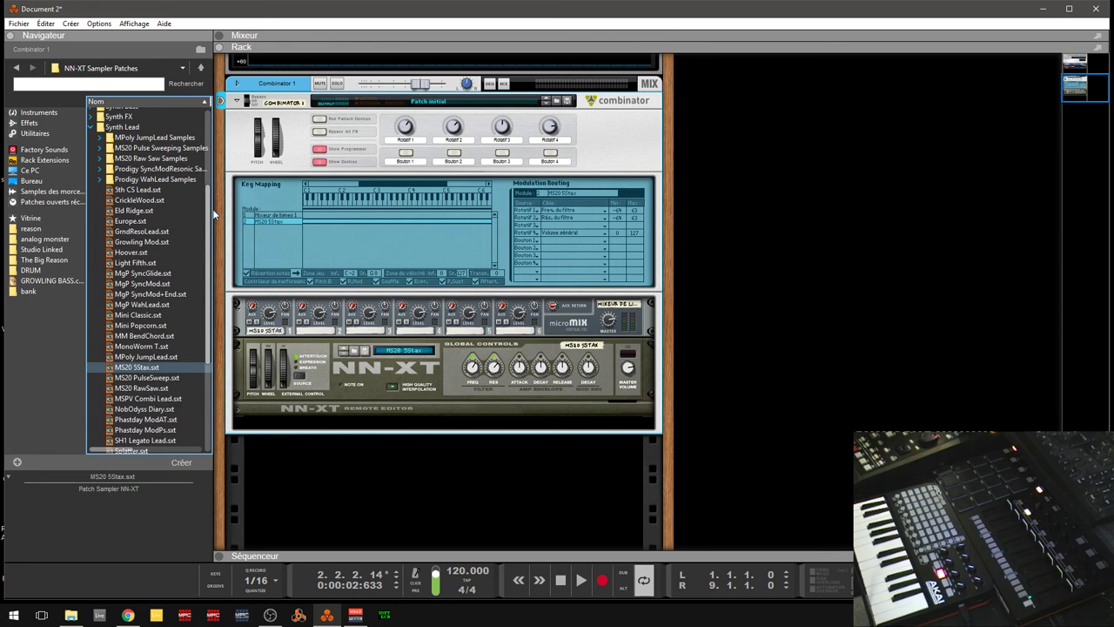
scroll(211, 196, "up", 2)
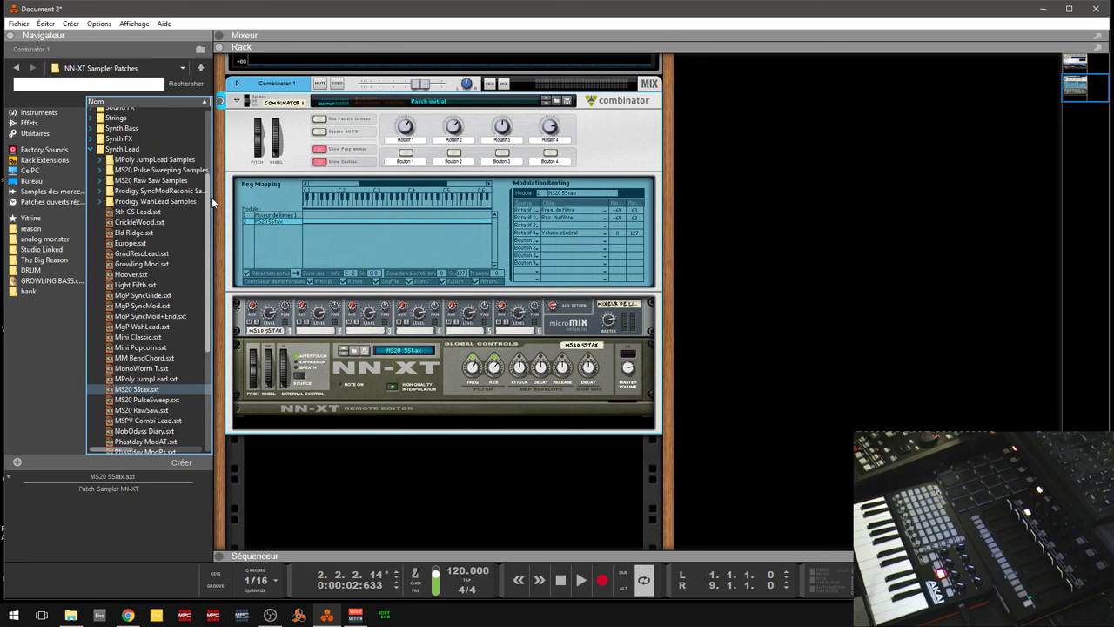
left_click(59, 135)
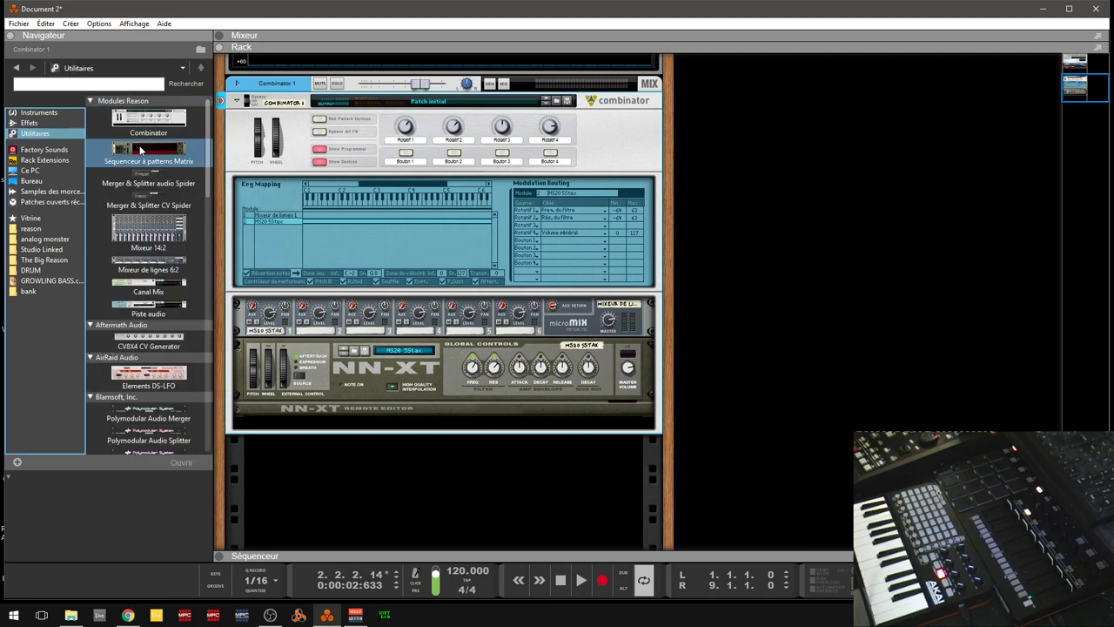
left_click_drag(140, 150, 413, 407)
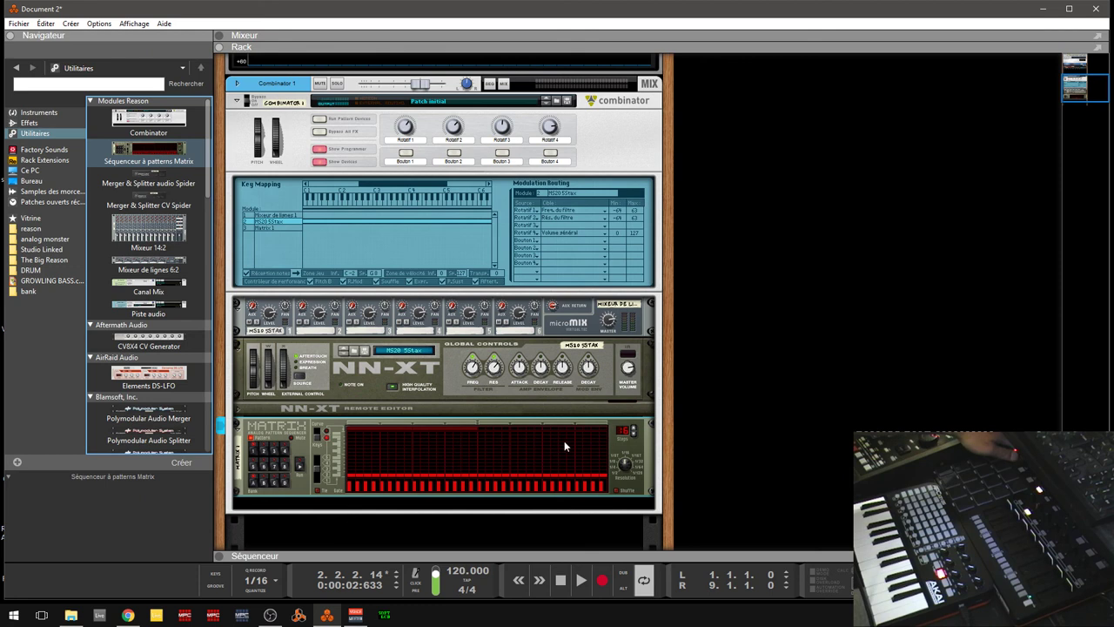
Disconnect the Matrix's Note and Gate CV cables from the NN-XT at the rear of the rack and test playback
left_click(579, 572)
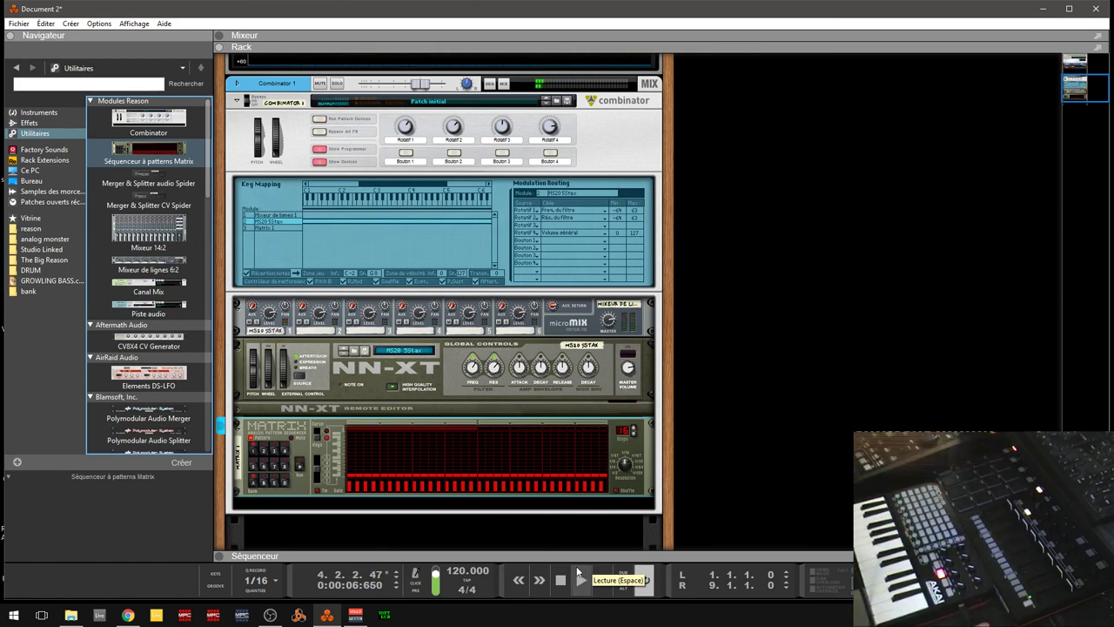
key("Tab")
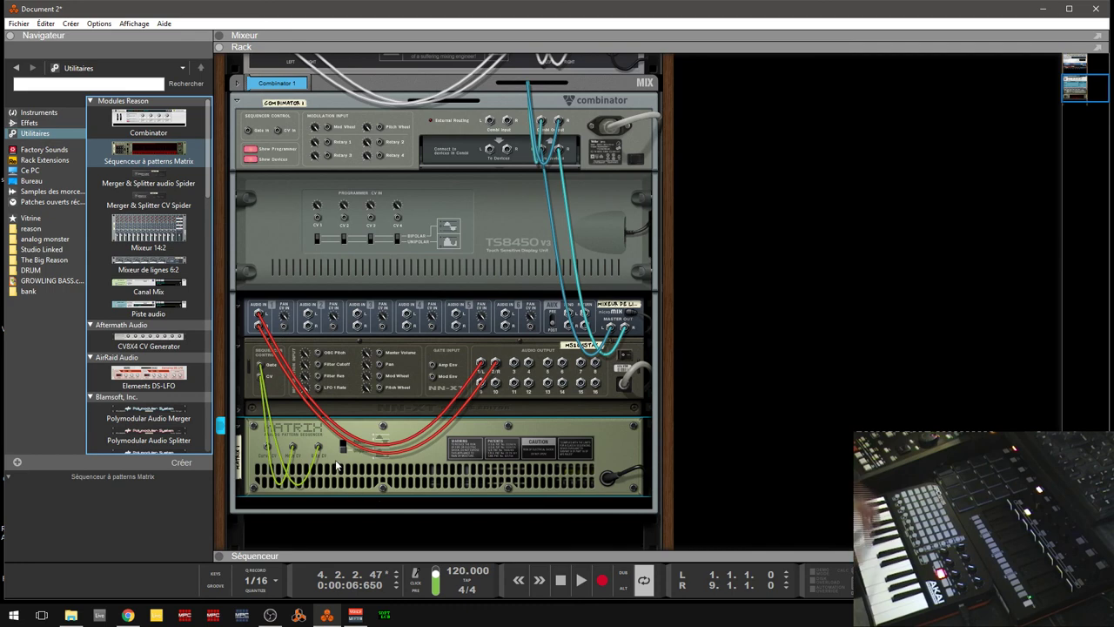
left_click(294, 446)
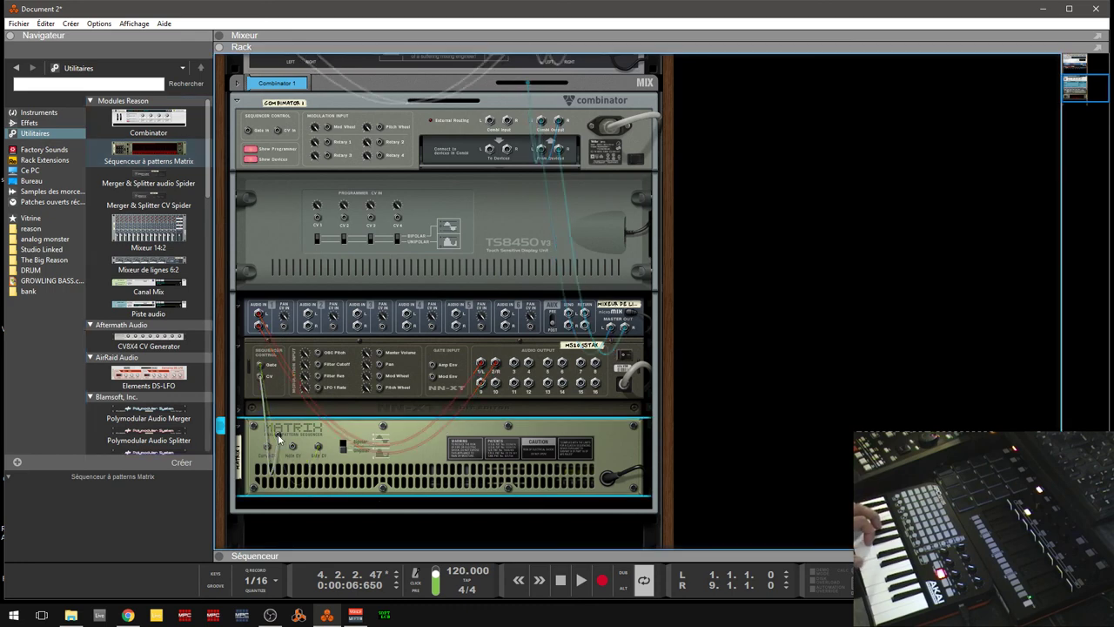
left_click_drag(318, 450, 294, 429)
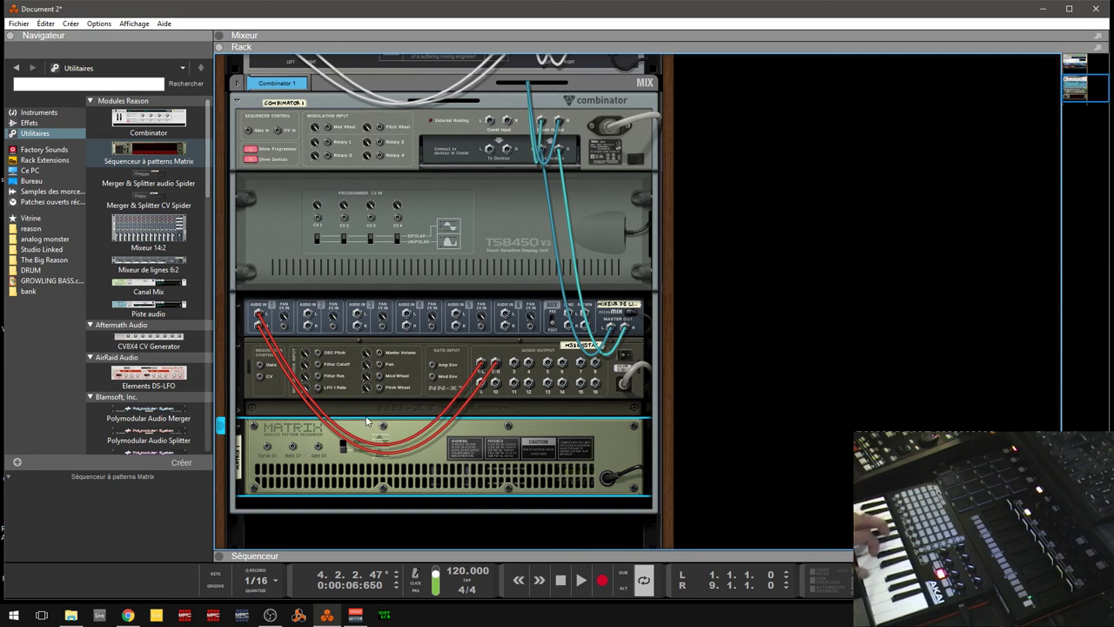
key("space")
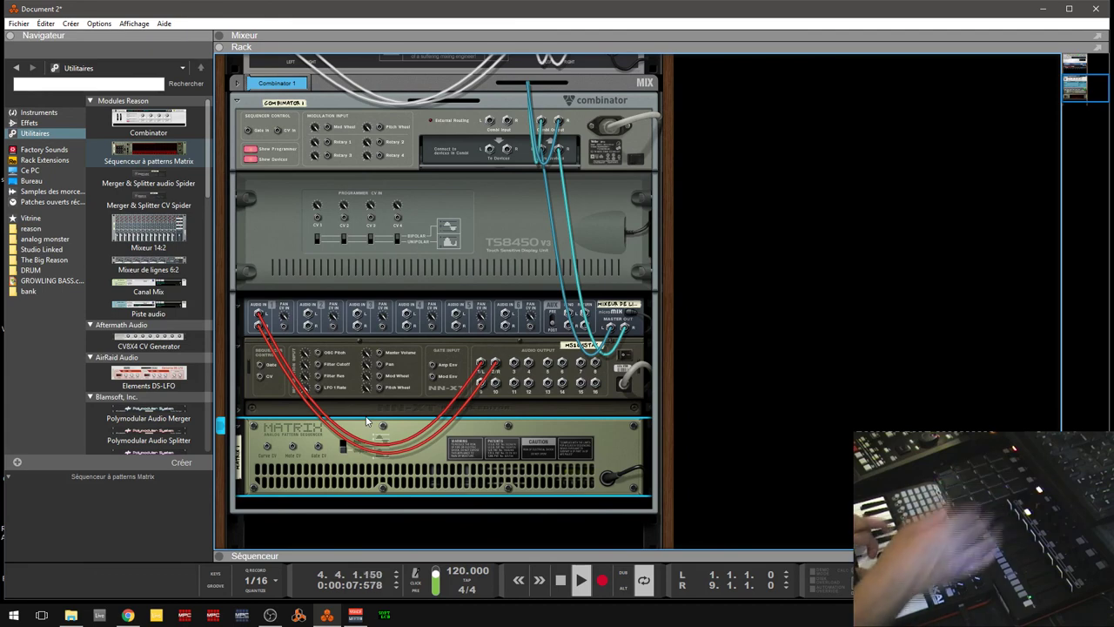
key("space")
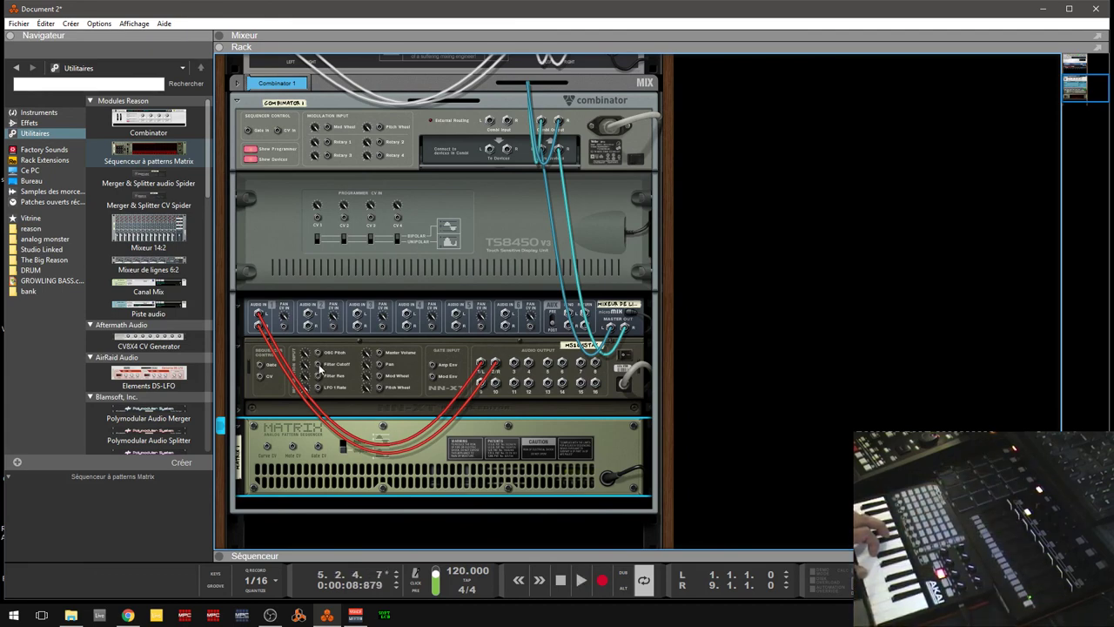
Patch the Matrix's Gate CV output to the NN-XT's Filter Cutoff input and return to the rack's front view
mouse_move(318, 366)
left_mouse_down()
mouse_move(352, 370)
mouse_move(342, 354)
mouse_move(338, 372)
mouse_move(338, 357)
mouse_move(328, 360)
left_mouse_up()
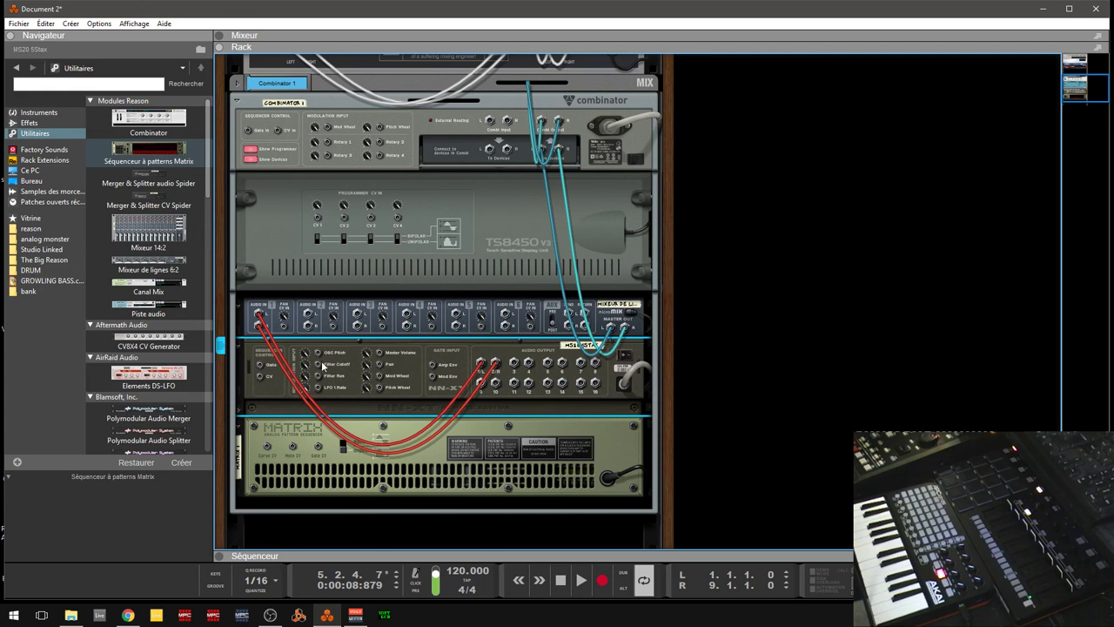
left_click_drag(320, 366, 317, 448)
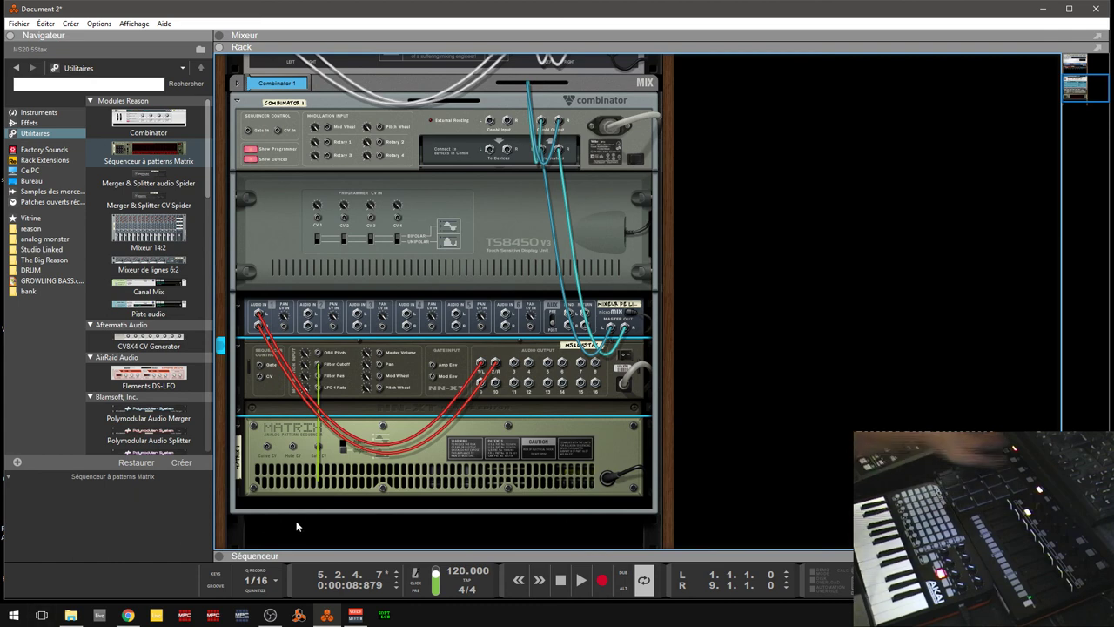
key("Tab")
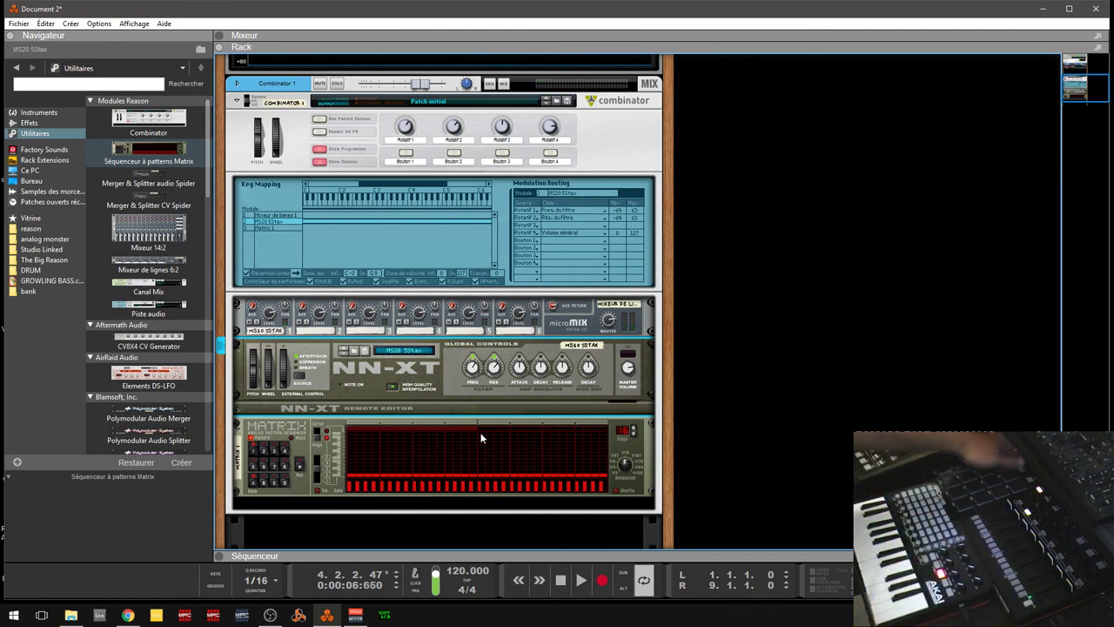
Start playback with the metronome click enabled and set the Matrix pattern length to 32 steps
key("space")
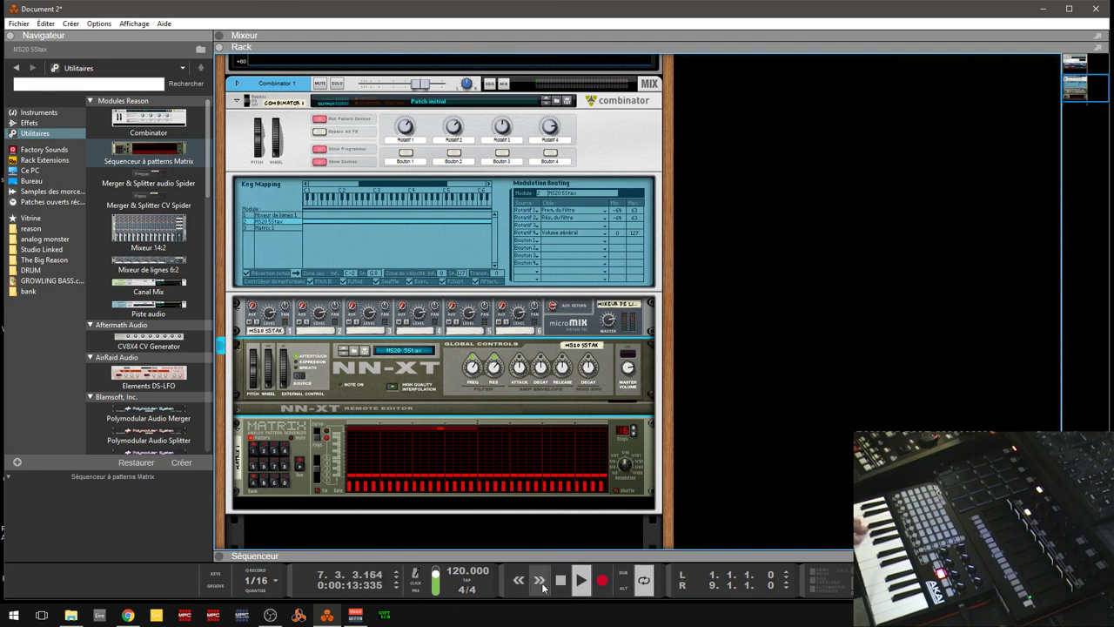
left_click(416, 582)
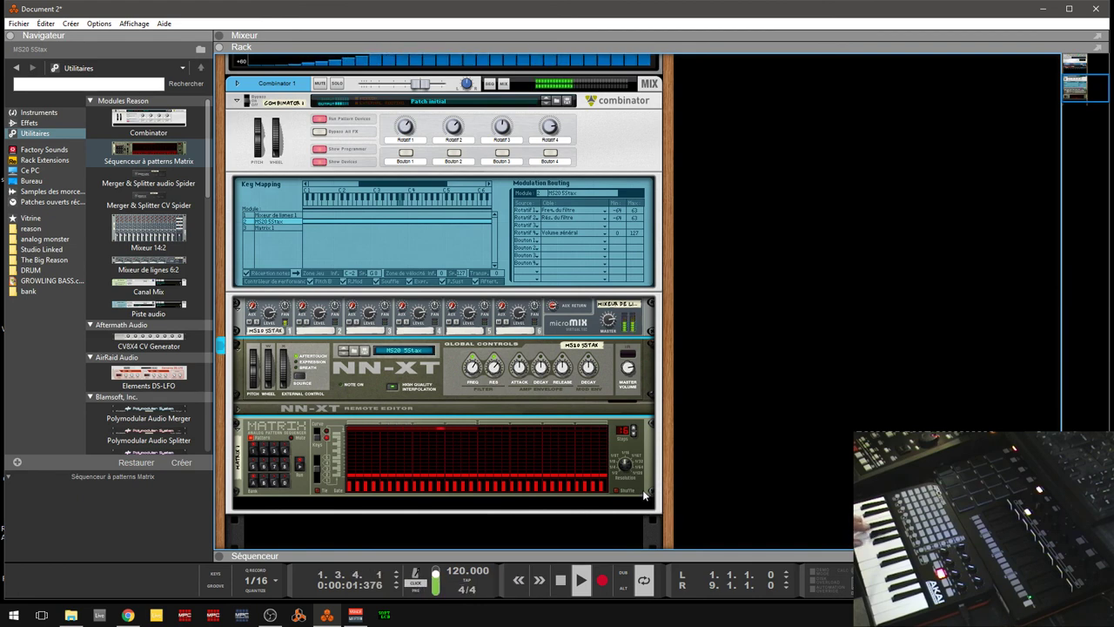
left_click(624, 474)
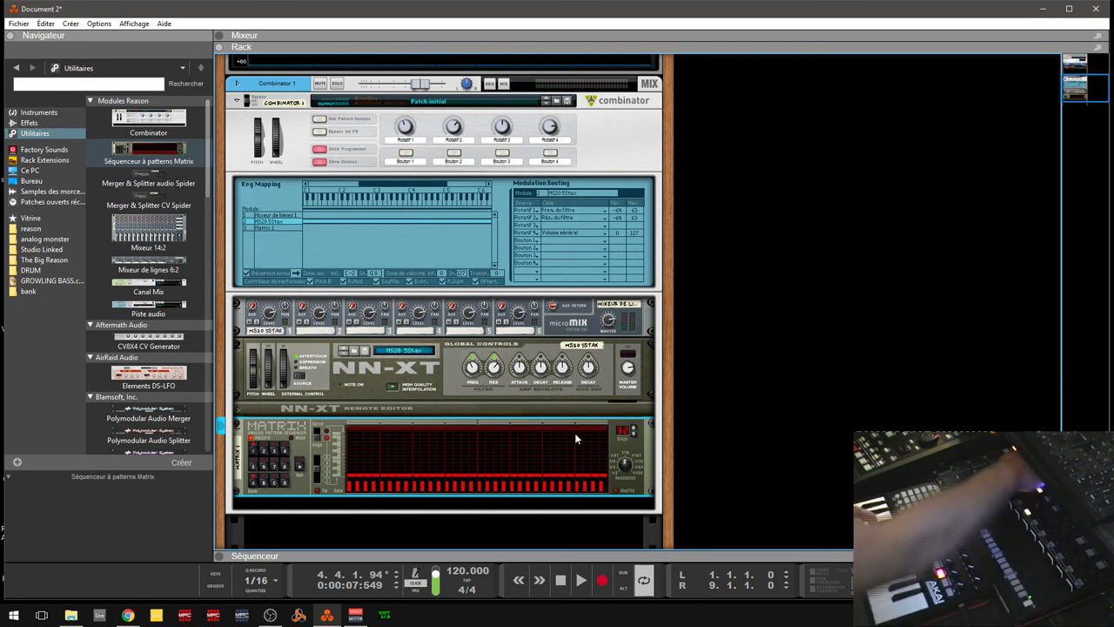
Start and stop playback to audition the Combinator sound with the 32-step Matrix pattern
key("space")
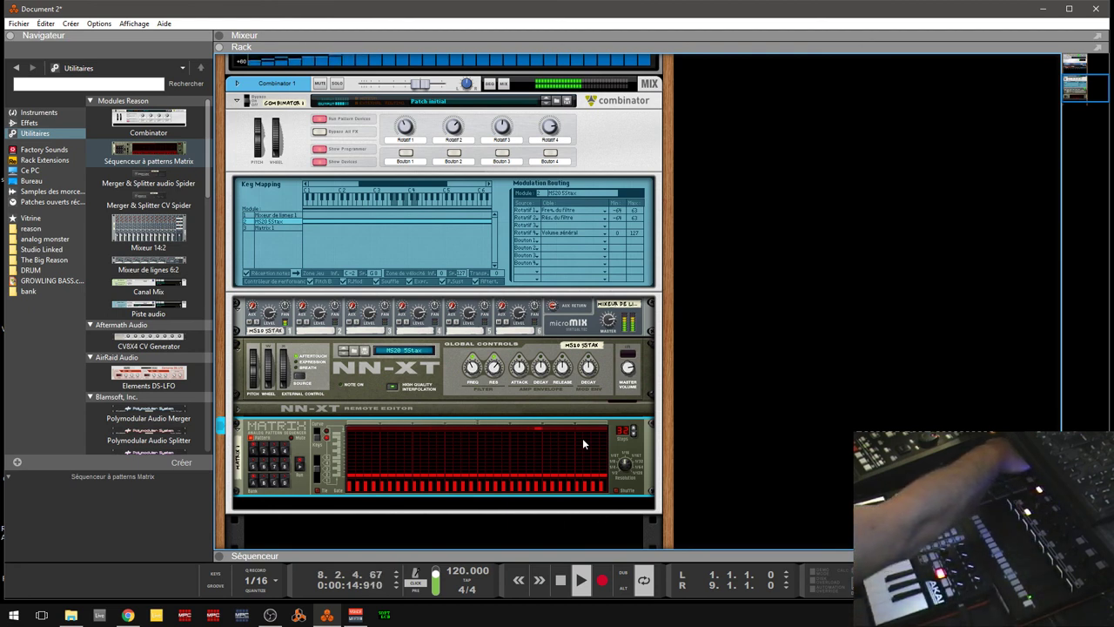
key("space")
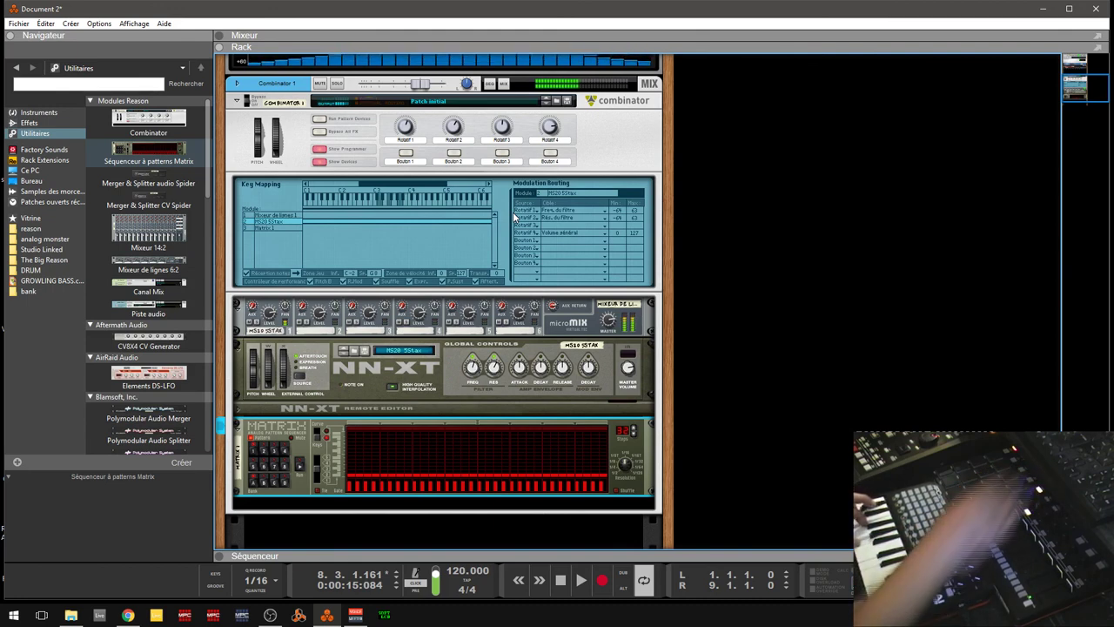
key("space")
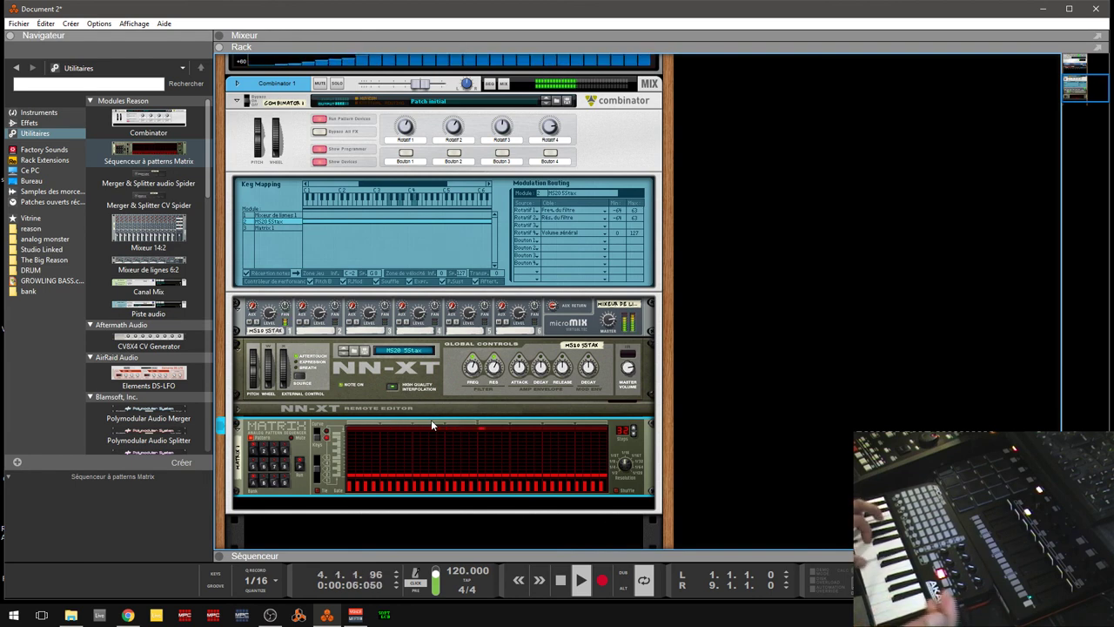
Stop playback and route Combinator Button 1 to the Matrix's "Activation de la pattern" with a range of 0 to 1
key("space")
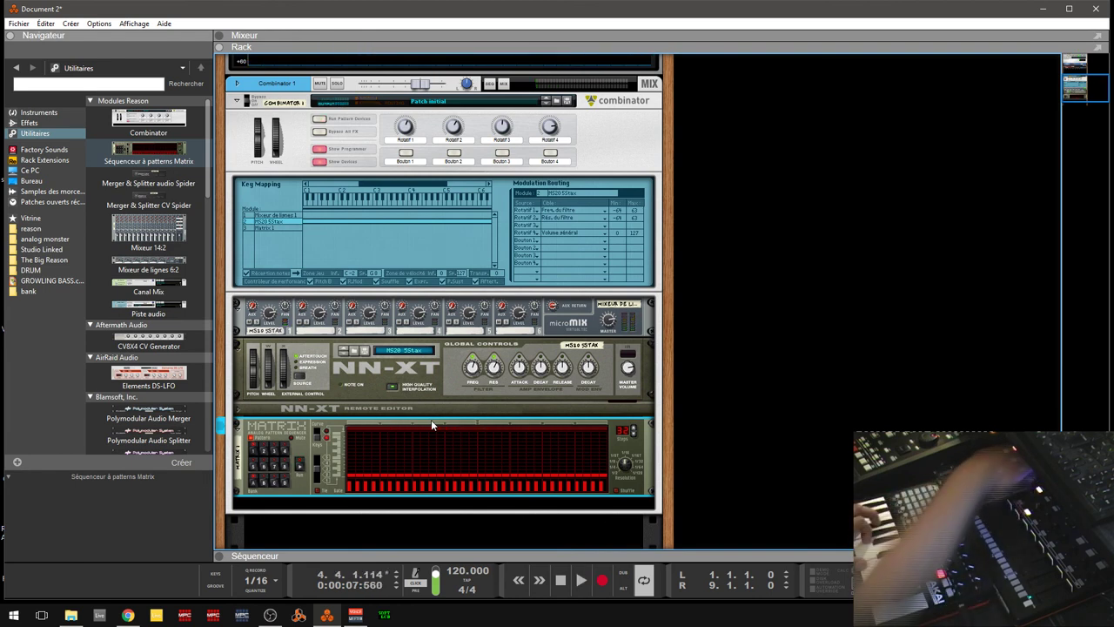
left_click(293, 228)
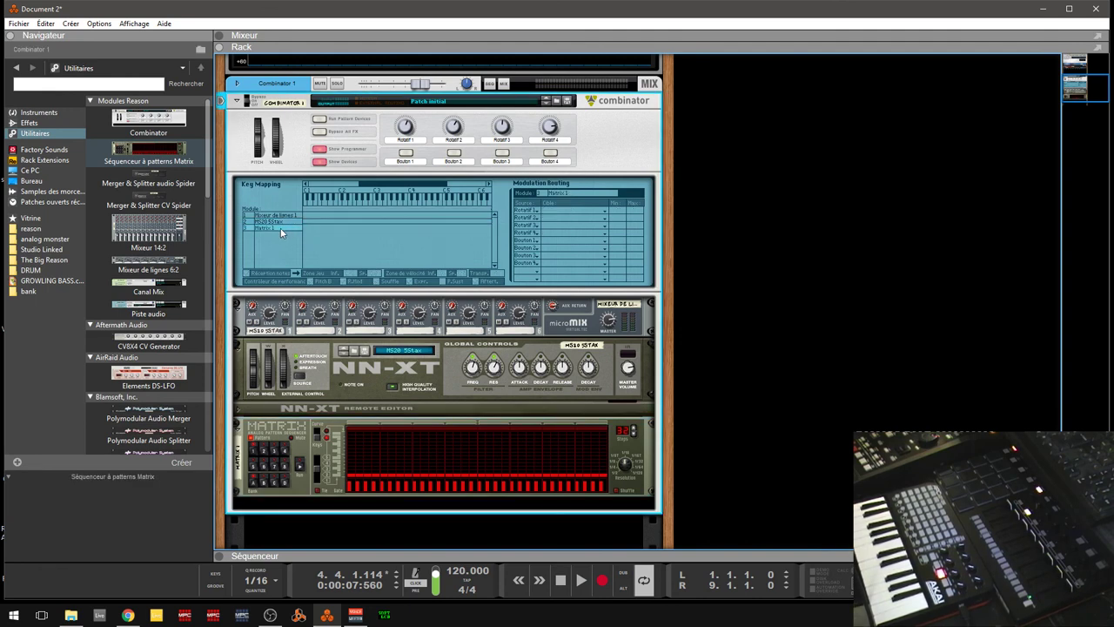
left_click(551, 242)
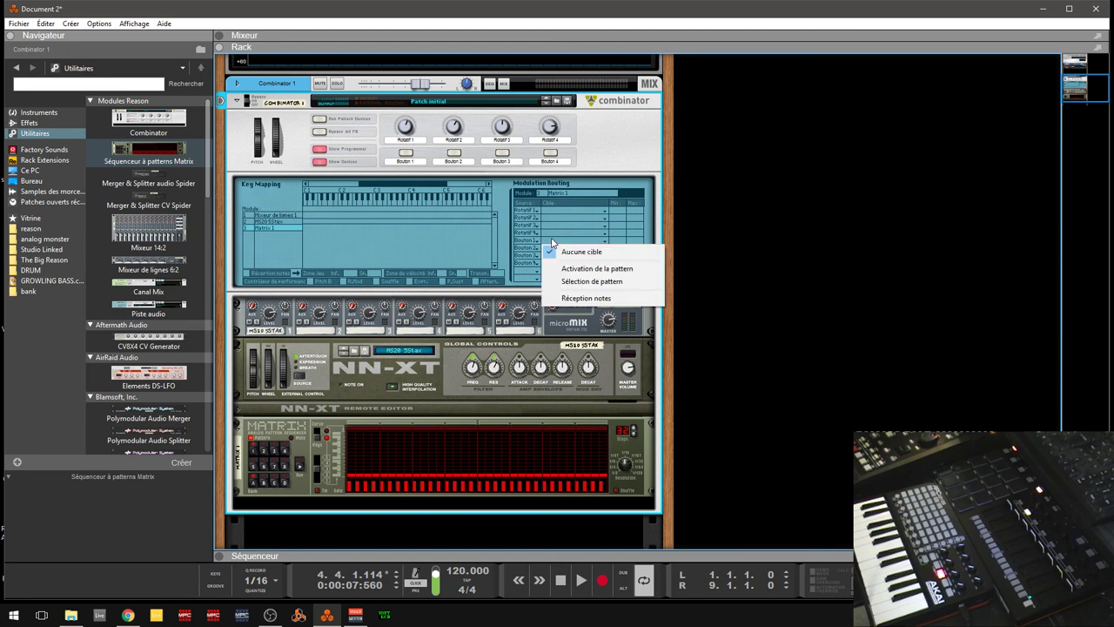
left_click(588, 269)
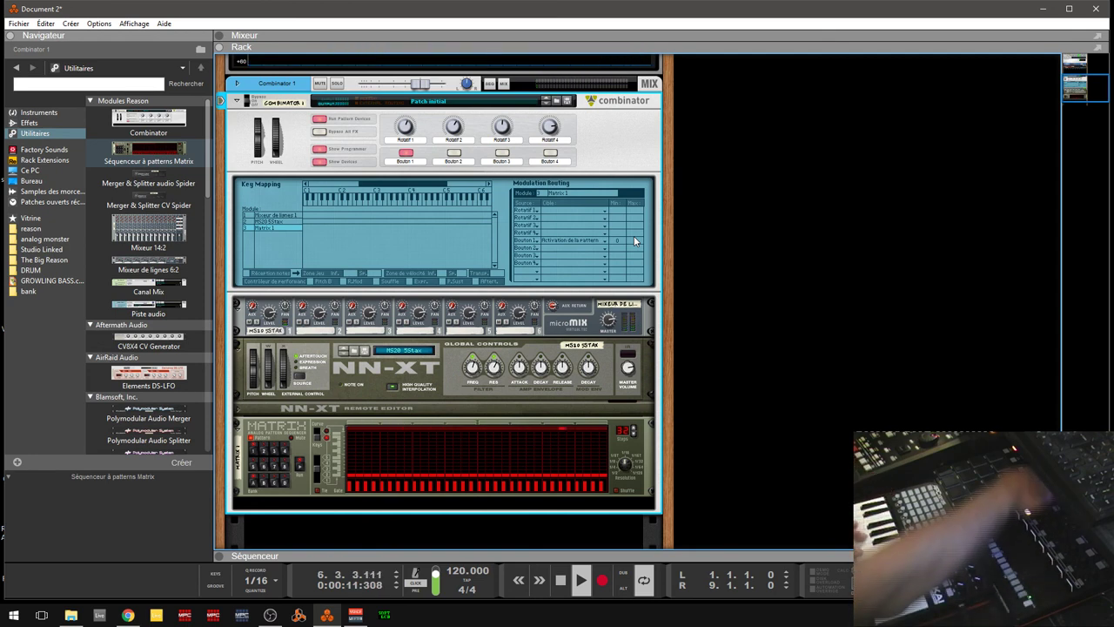
left_click_drag(634, 236, 634, 164)
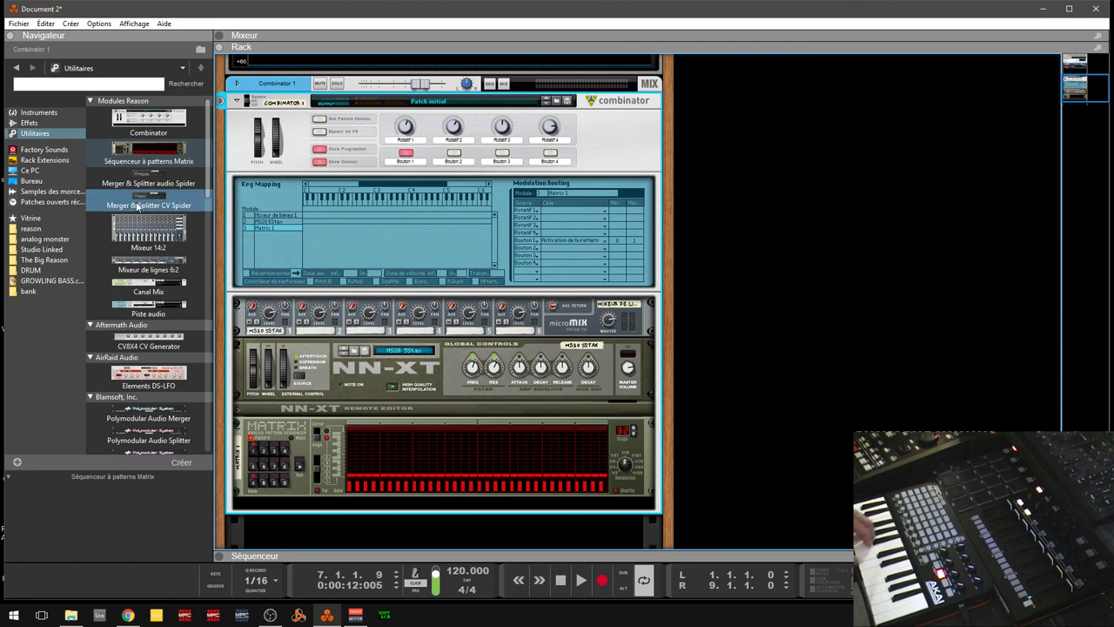
Add an RV7000 MkII reverb below the microMIX inside the Combinator and check its cabling at the rear of the rack
left_click(29, 123)
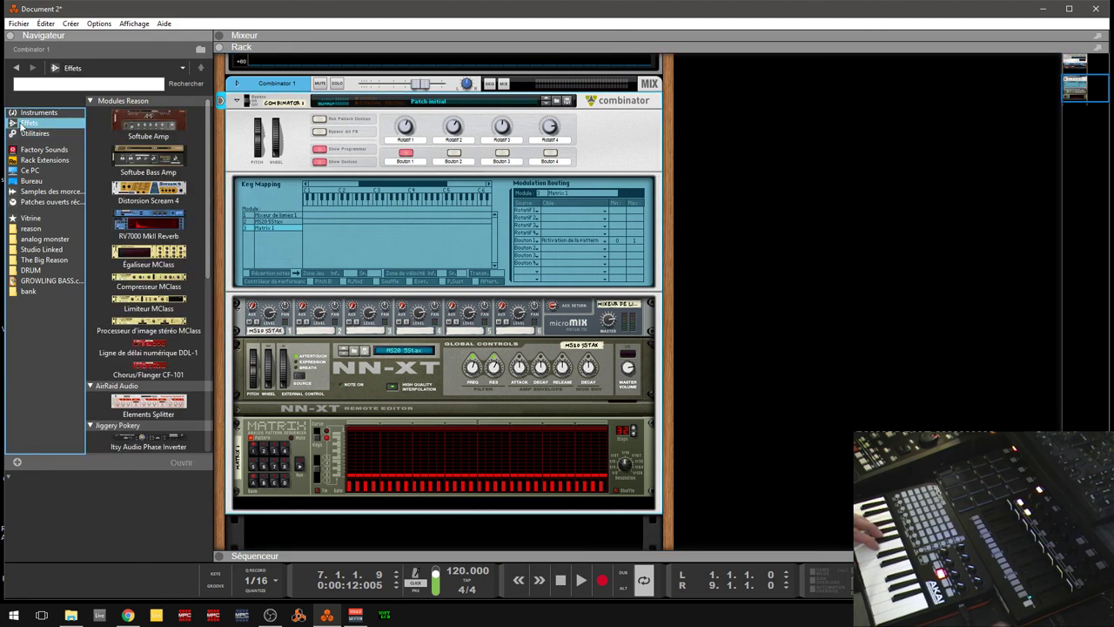
left_click(154, 222)
left_click_drag(154, 222, 467, 334)
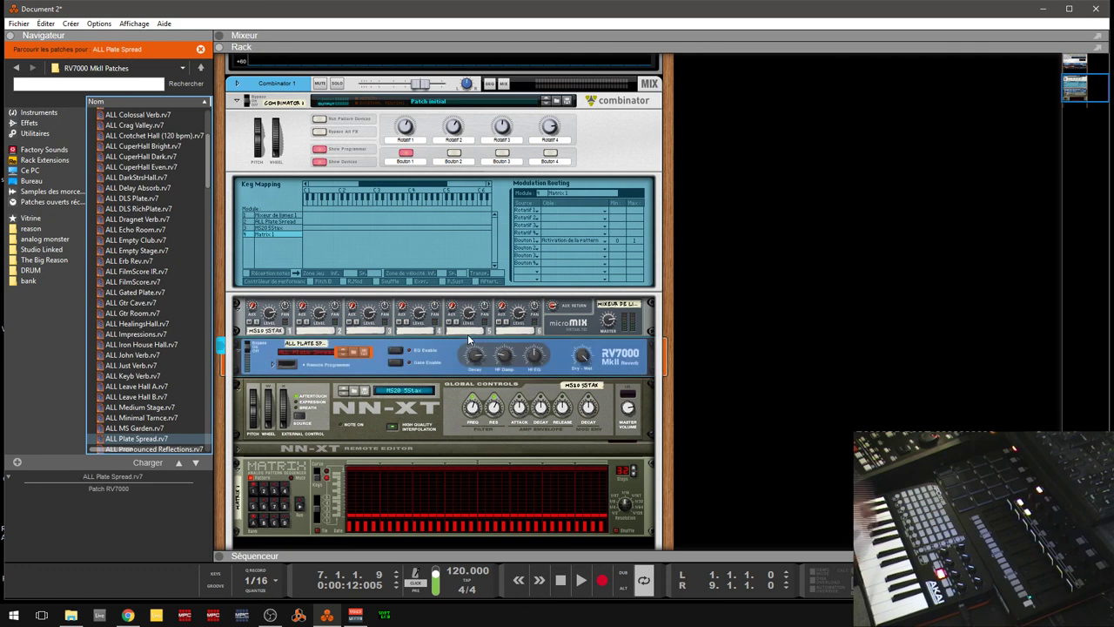
key("Tab")
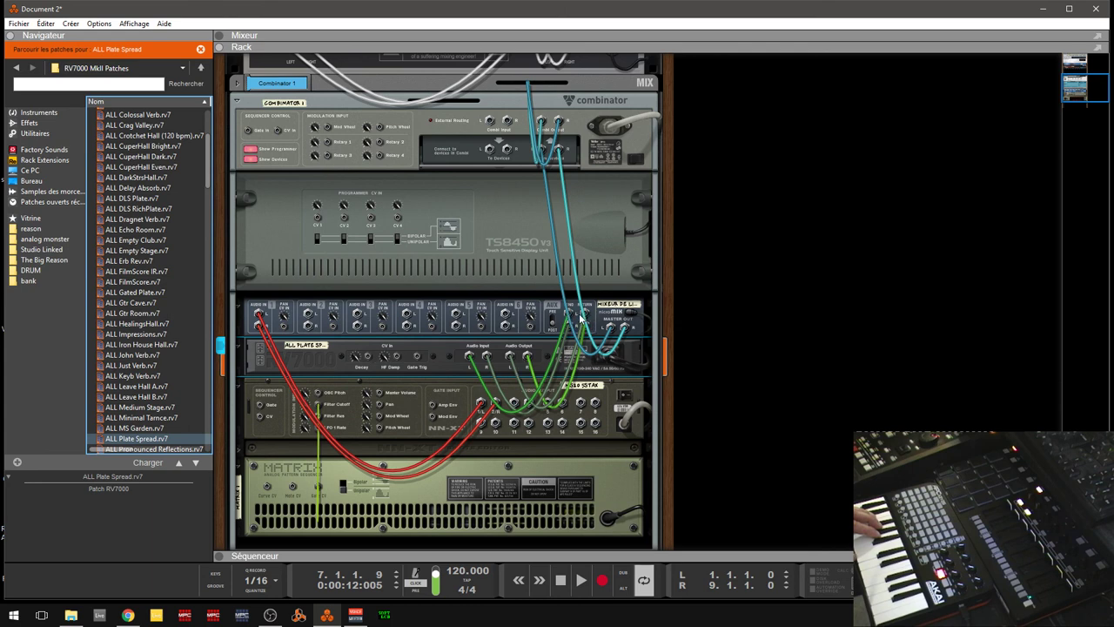
key("Tab")
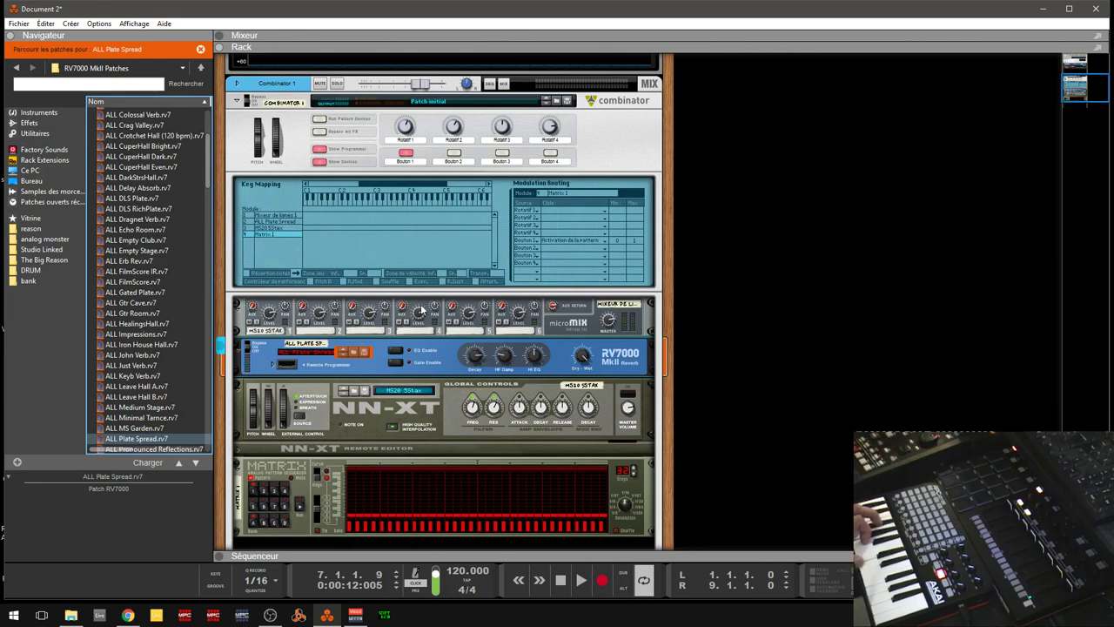
Route Combinator Rotary 3 to the line mixer's "Canal 1 aux send"
left_click(253, 306)
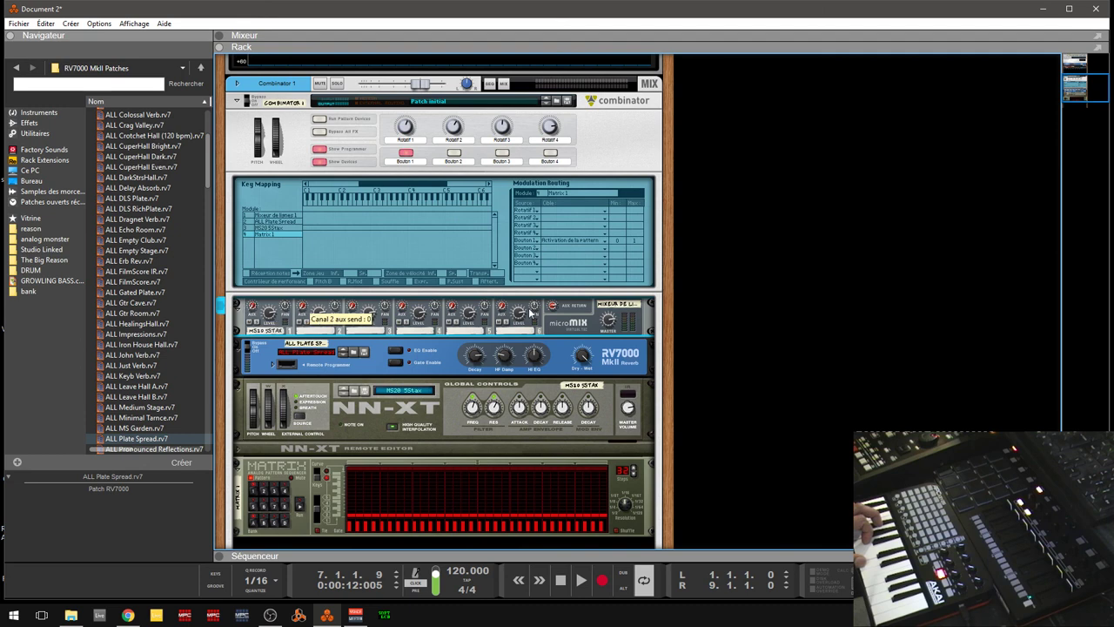
left_click(283, 218)
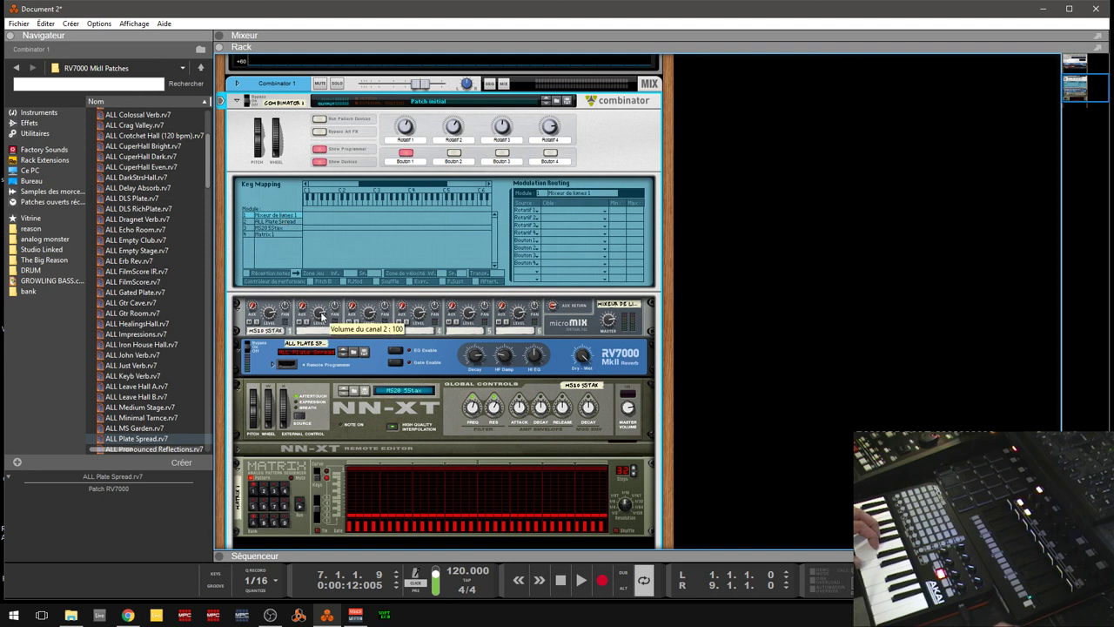
left_click(563, 224)
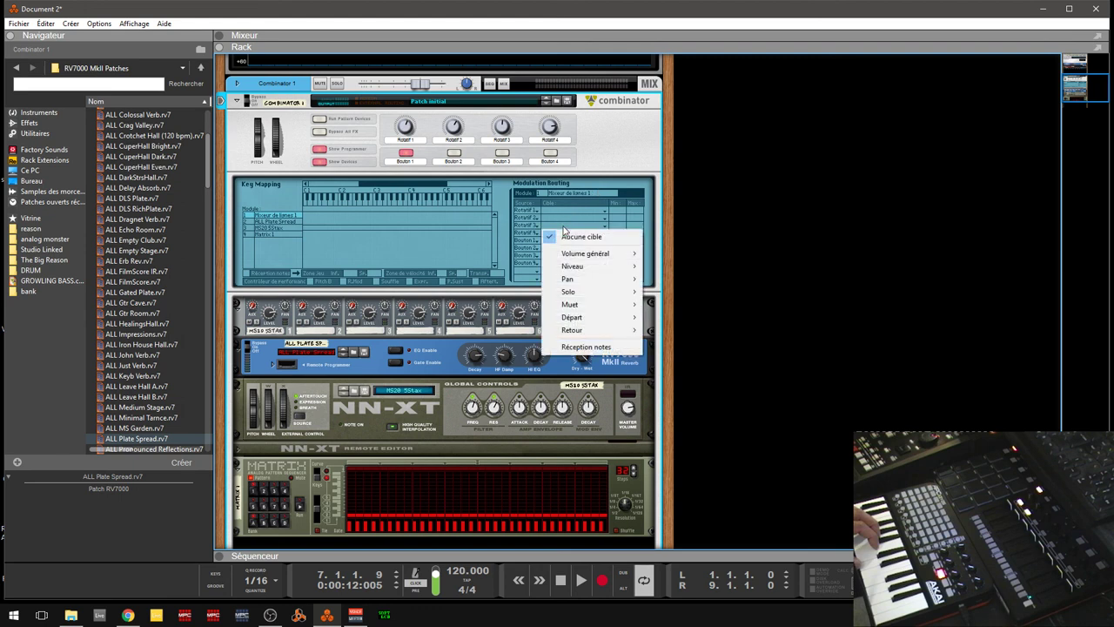
mouse_move(580, 255)
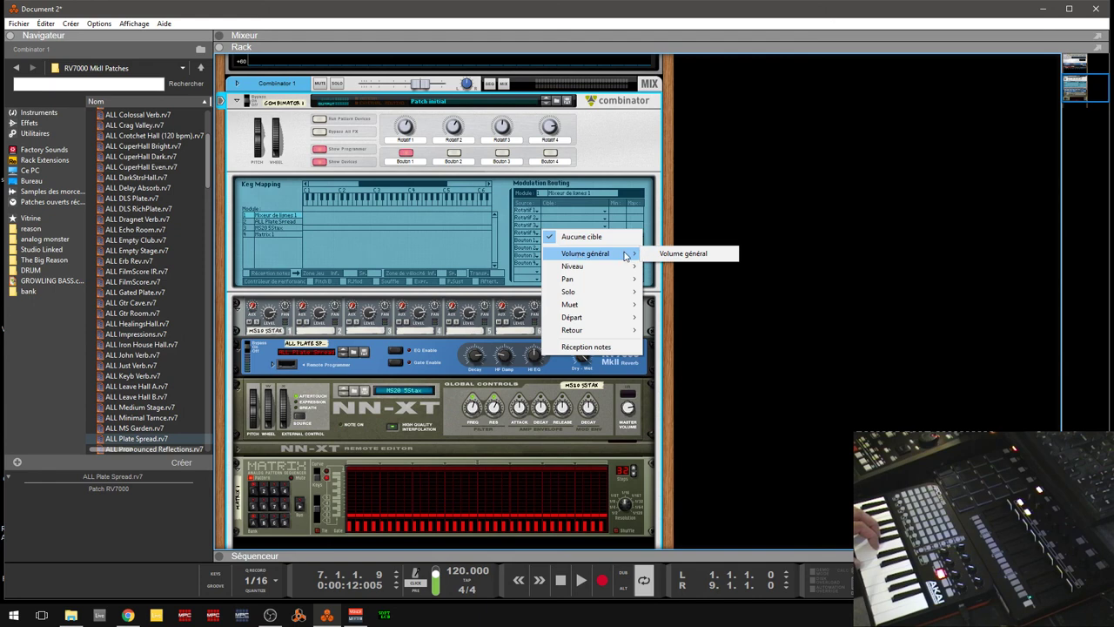
mouse_move(622, 320)
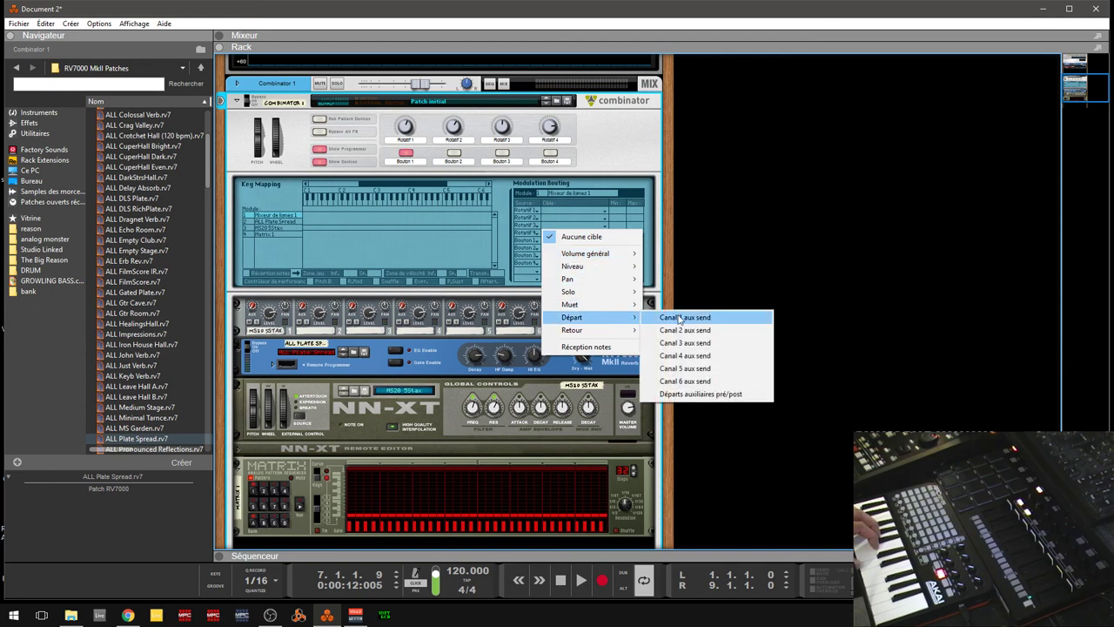
left_click(723, 319)
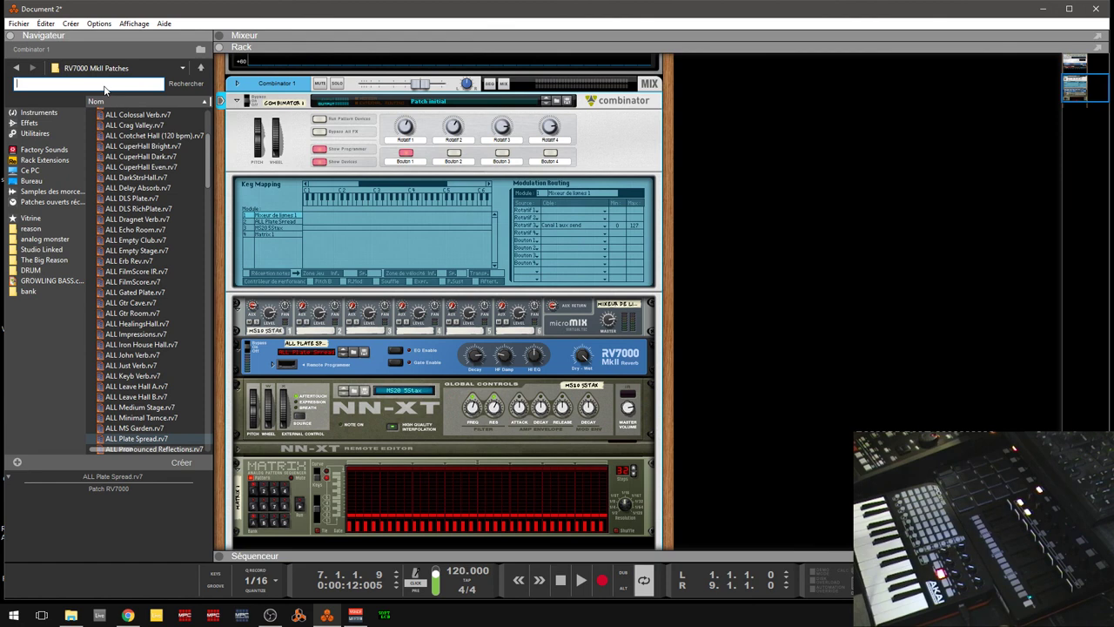
Search the RV7000 patches for "ping" and load EKO 4th PingPong.rv7 into the Combinator's RV7000
type("indf")
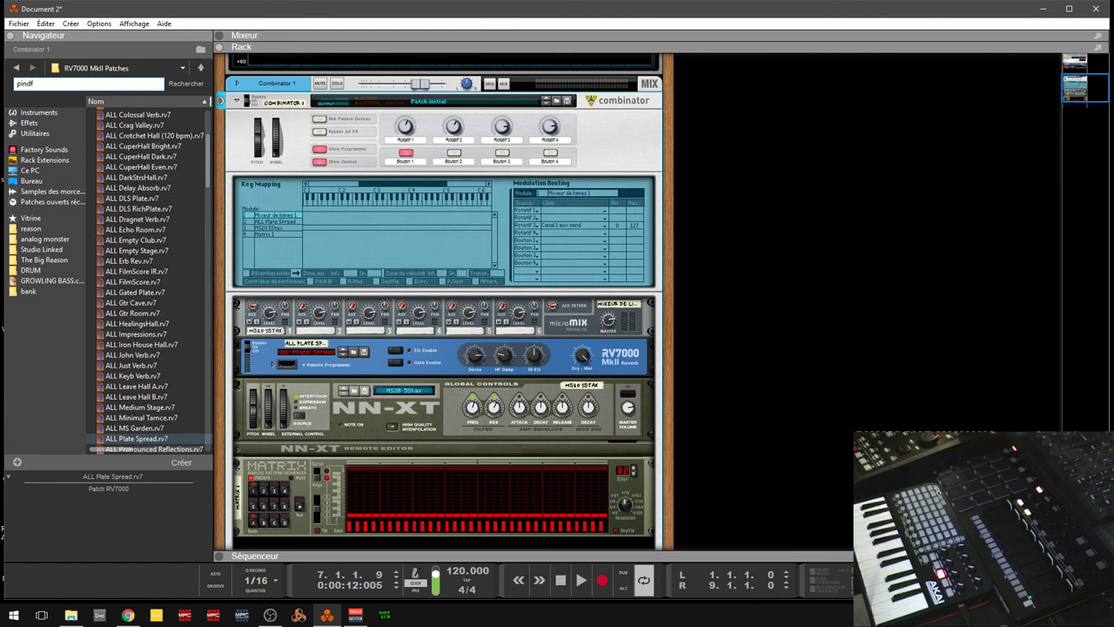
key("BackSpace")
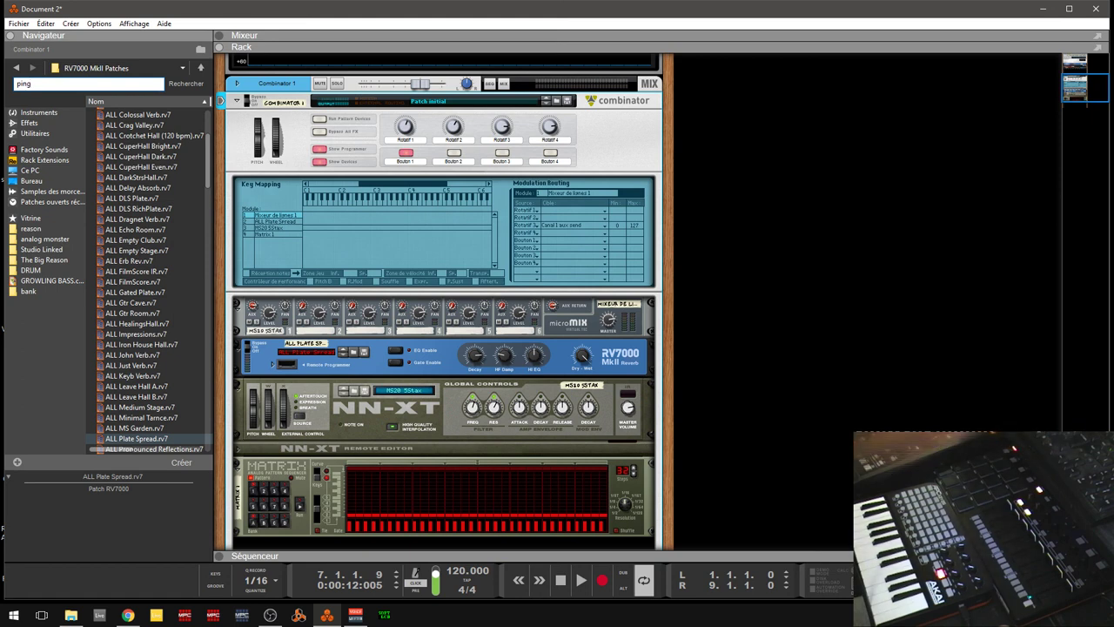
key("Return")
left_click(133, 112)
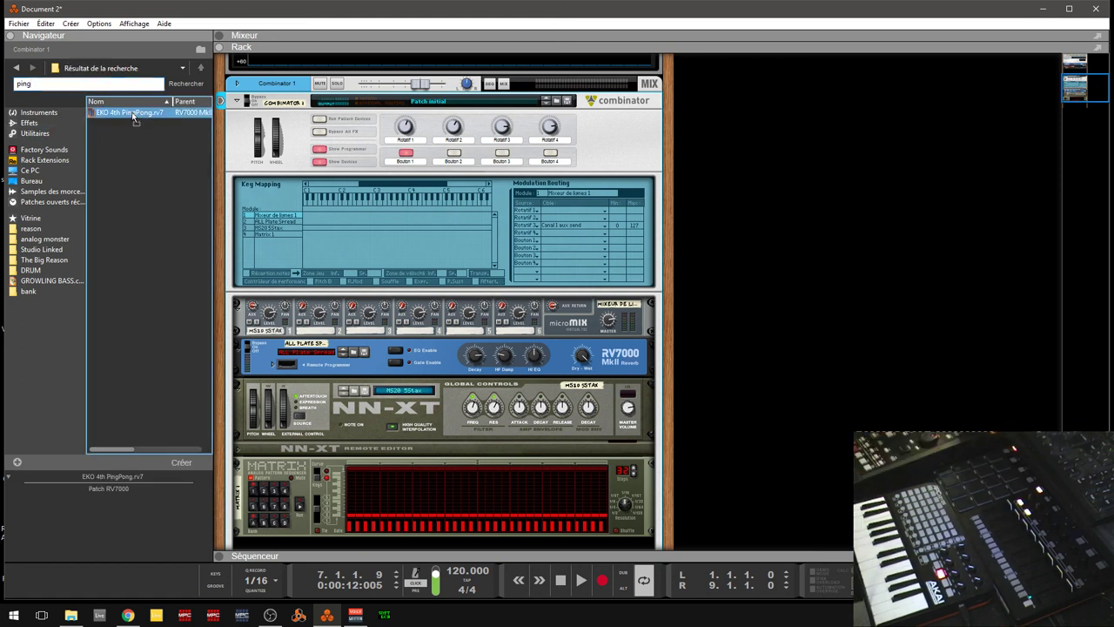
left_click_drag(137, 117, 402, 358)
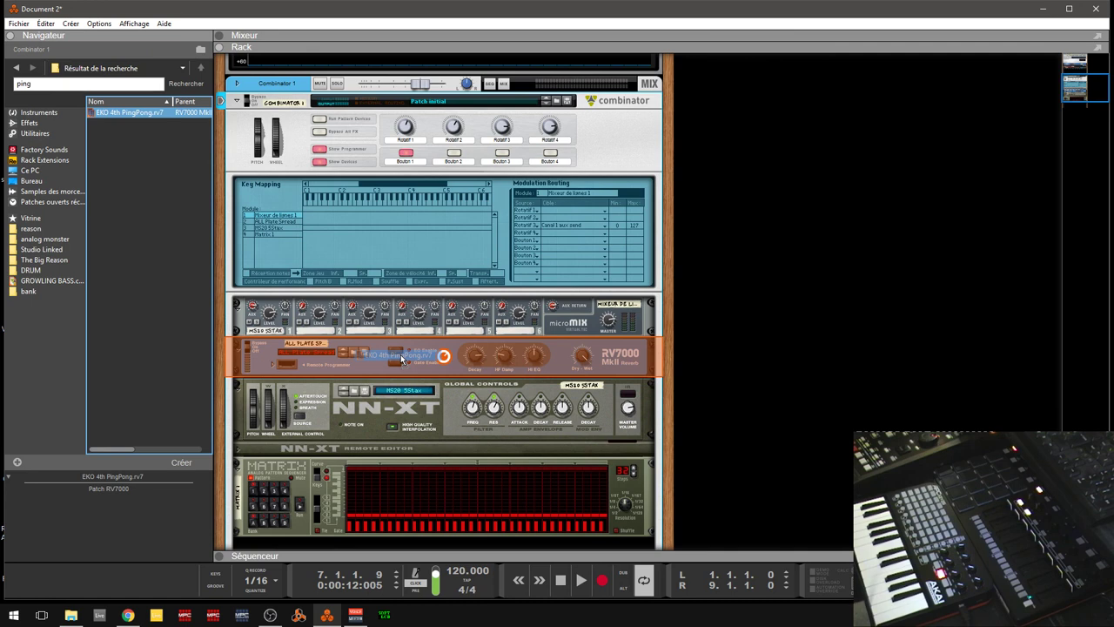
left_click_drag(402, 357, 401, 354)
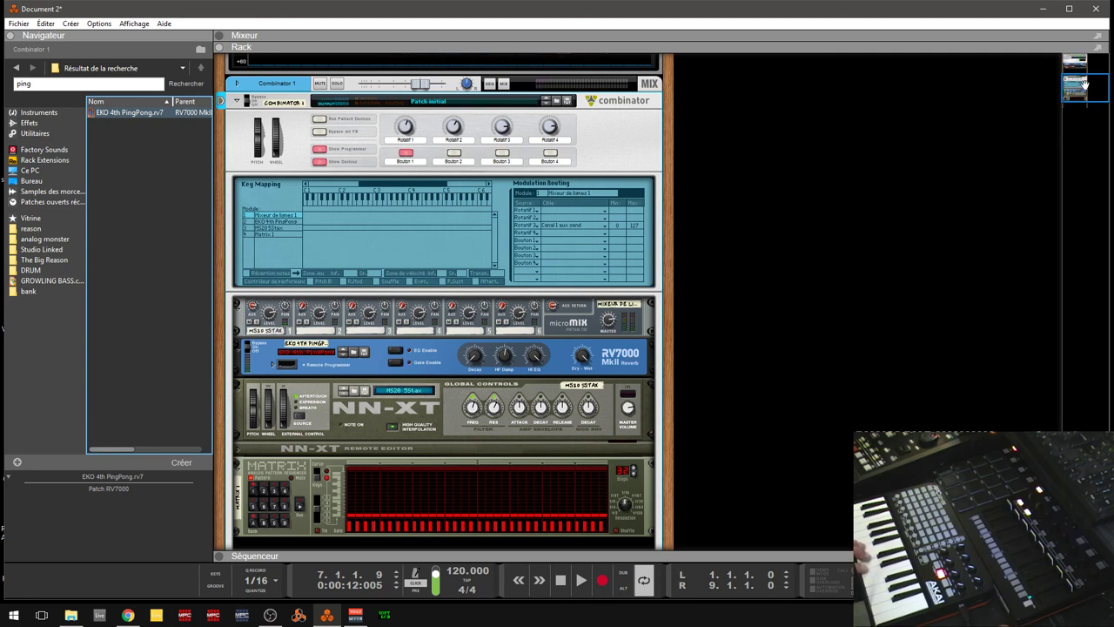
Examine the RPSPEC spectrum display and the Combinator's devices while playing the sound with the ping-pong echo
left_click_drag(1085, 83, 1086, 73)
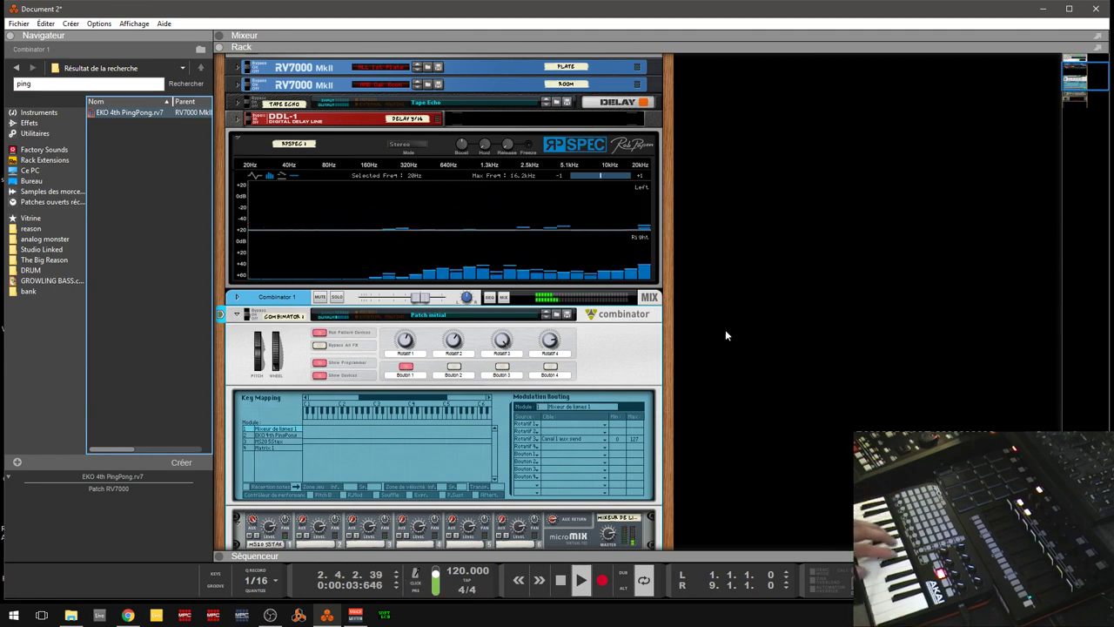
left_click_drag(1092, 76, 1084, 87)
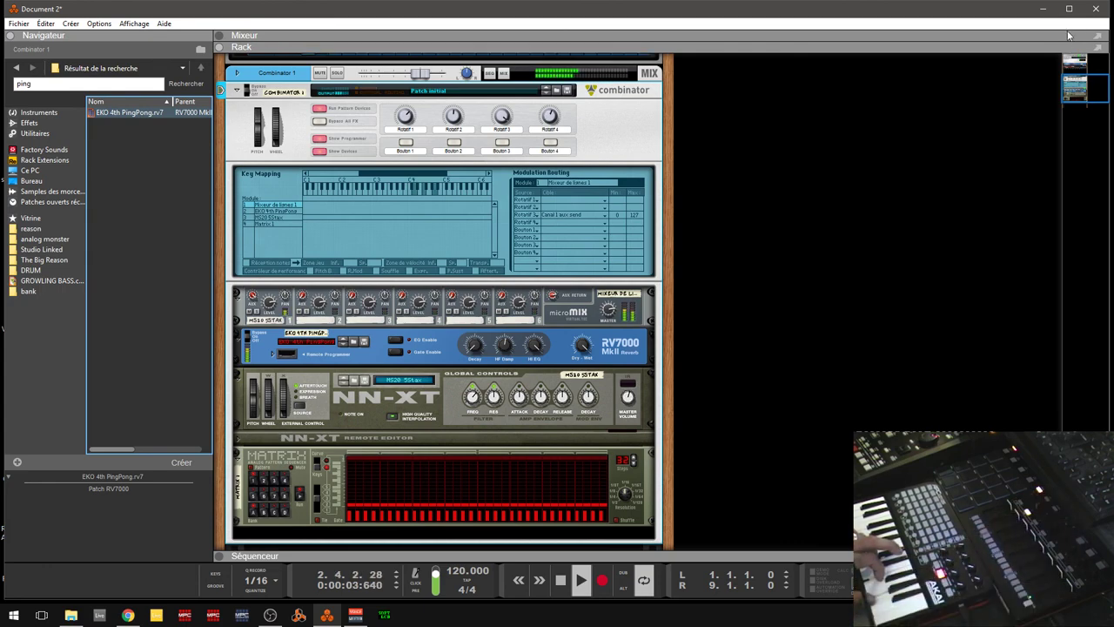
left_click_drag(1084, 93, 1085, 86)
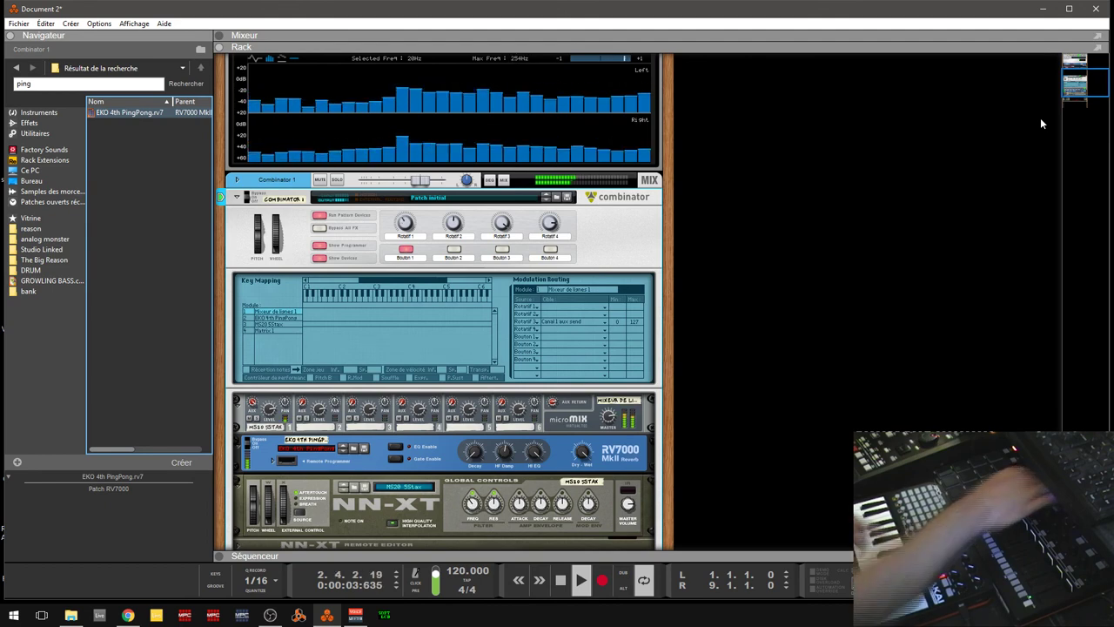
Route Combinator Button 2 to the RV7000's "Activer" parameter
scroll(1100, 88, "down", 3)
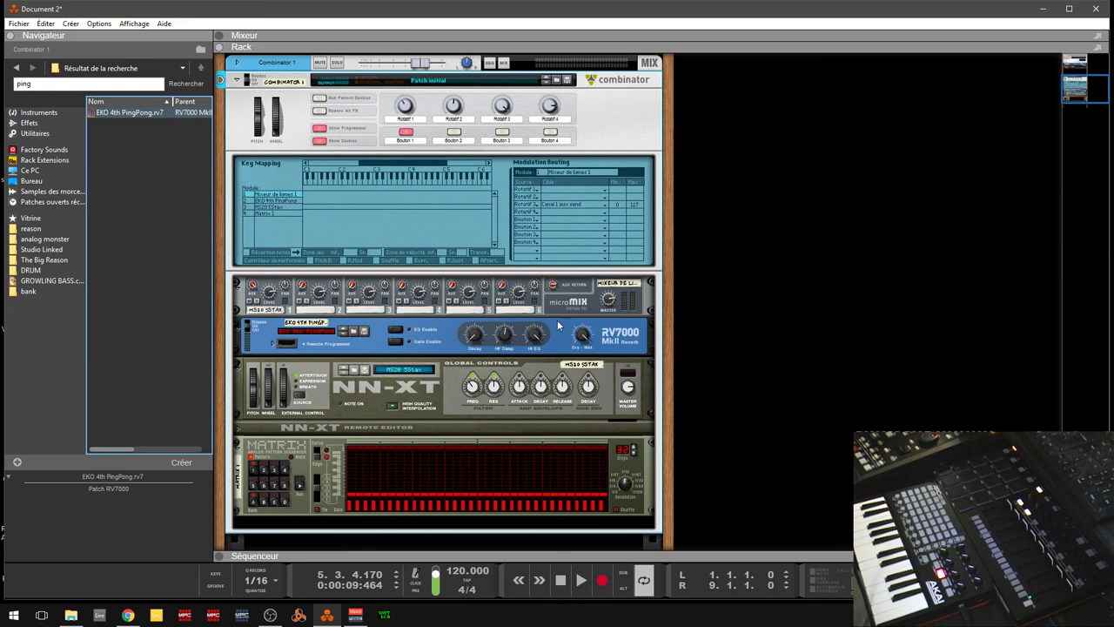
left_click(280, 201)
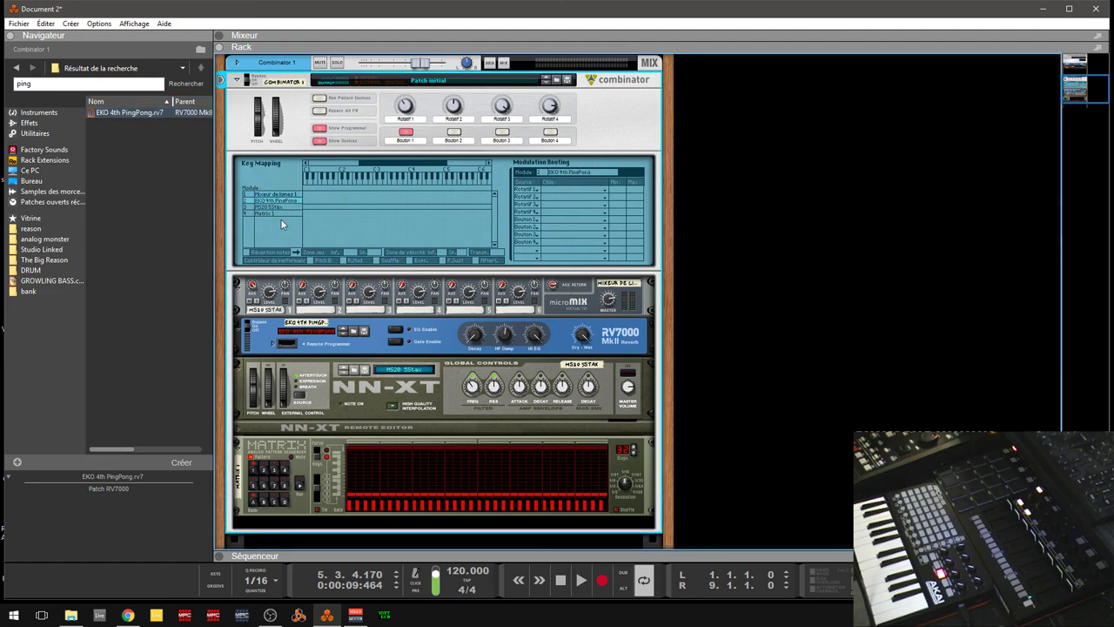
left_click(560, 230)
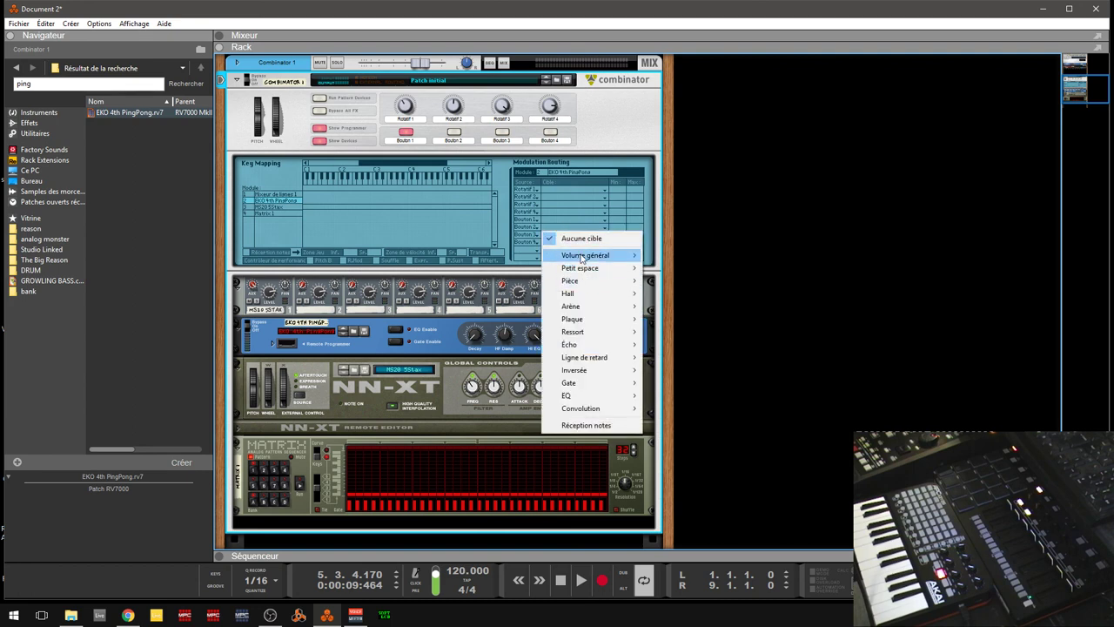
mouse_move(582, 259)
left_click(667, 255)
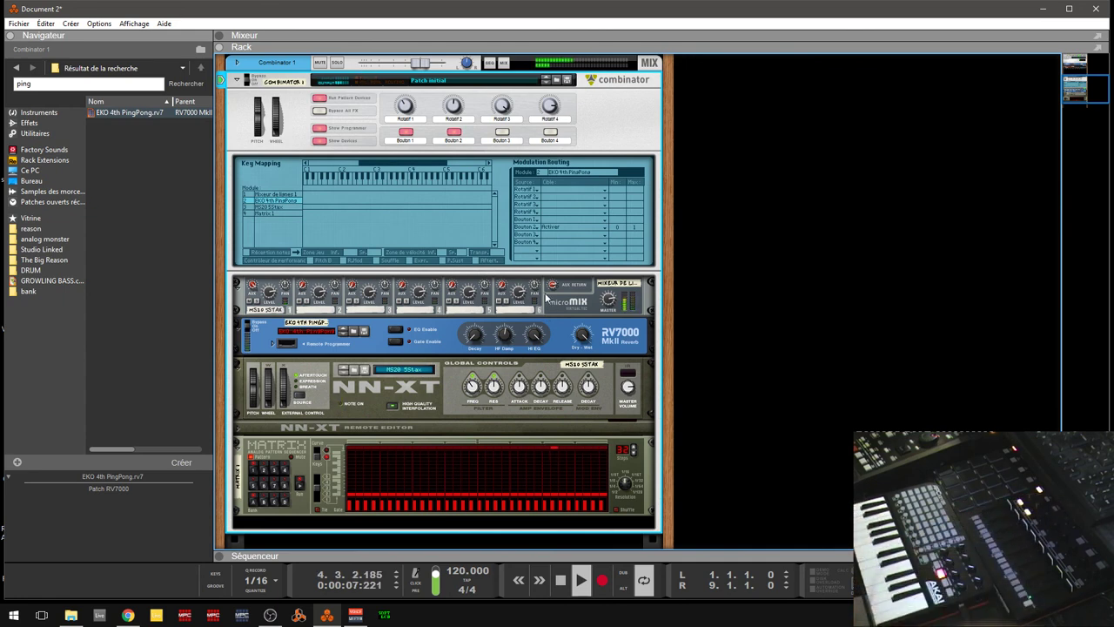
left_click_drag(1082, 93, 1082, 87)
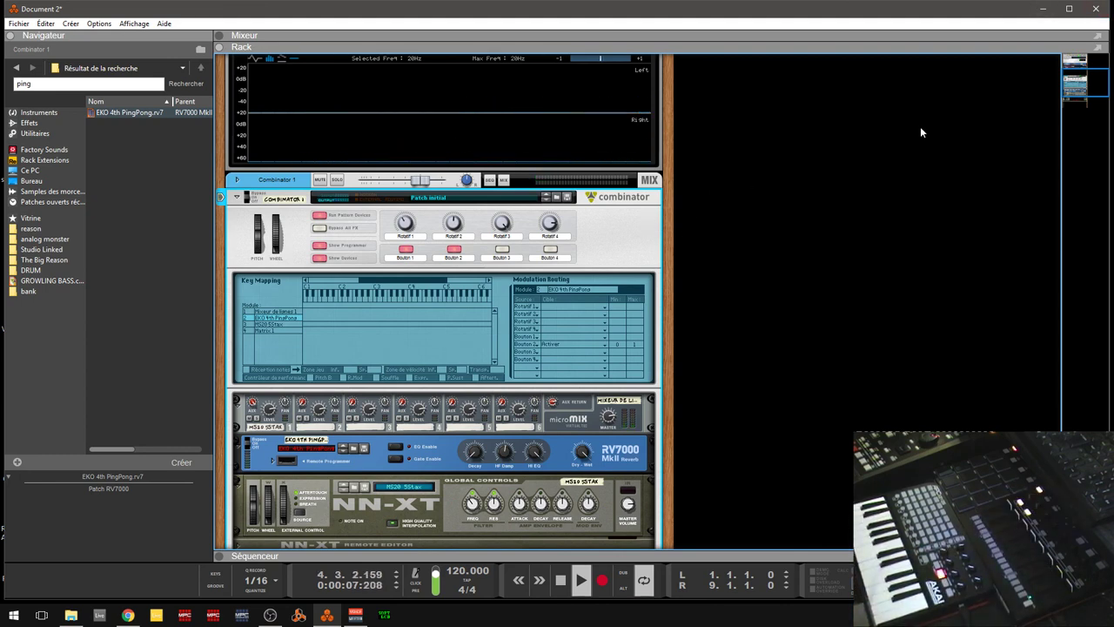
left_click(1078, 90)
left_click_drag(1079, 90, 1077, 92)
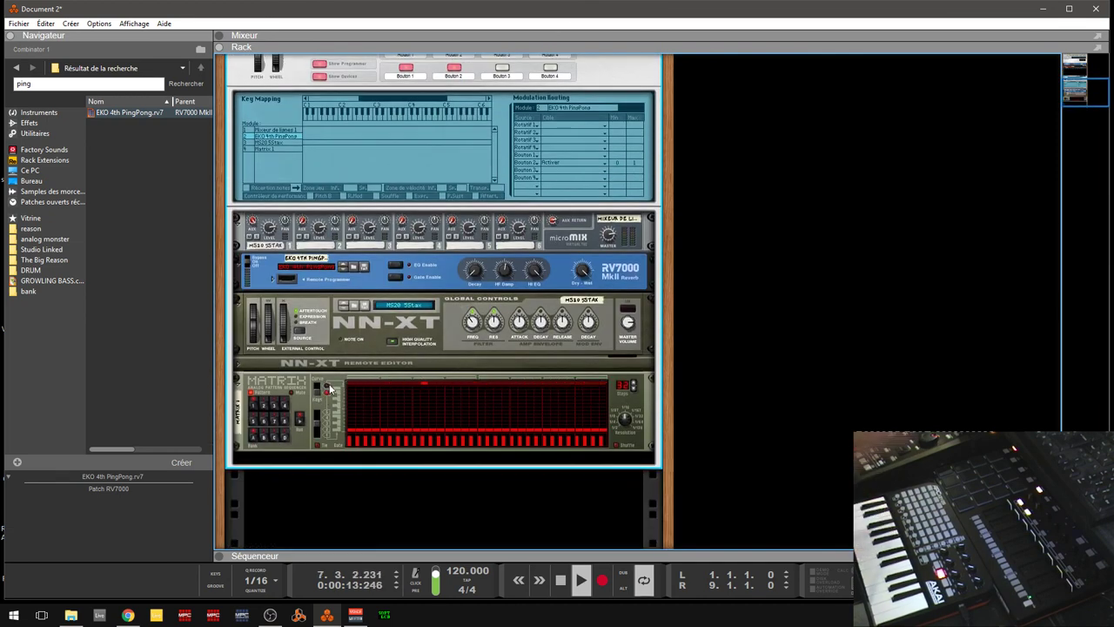
key("Tab")
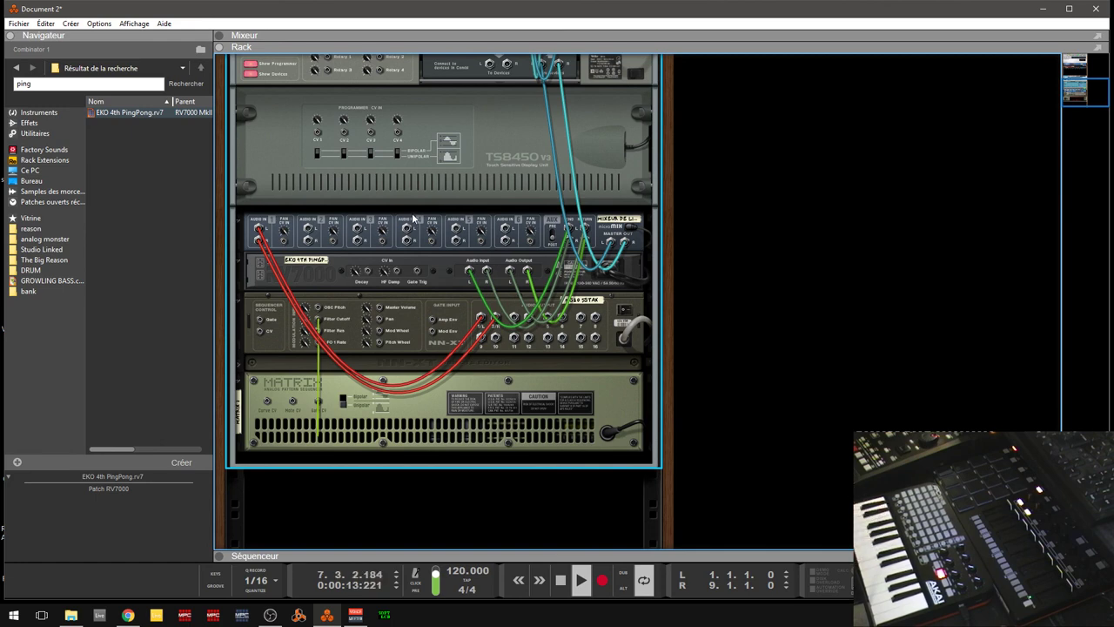
key("Tab")
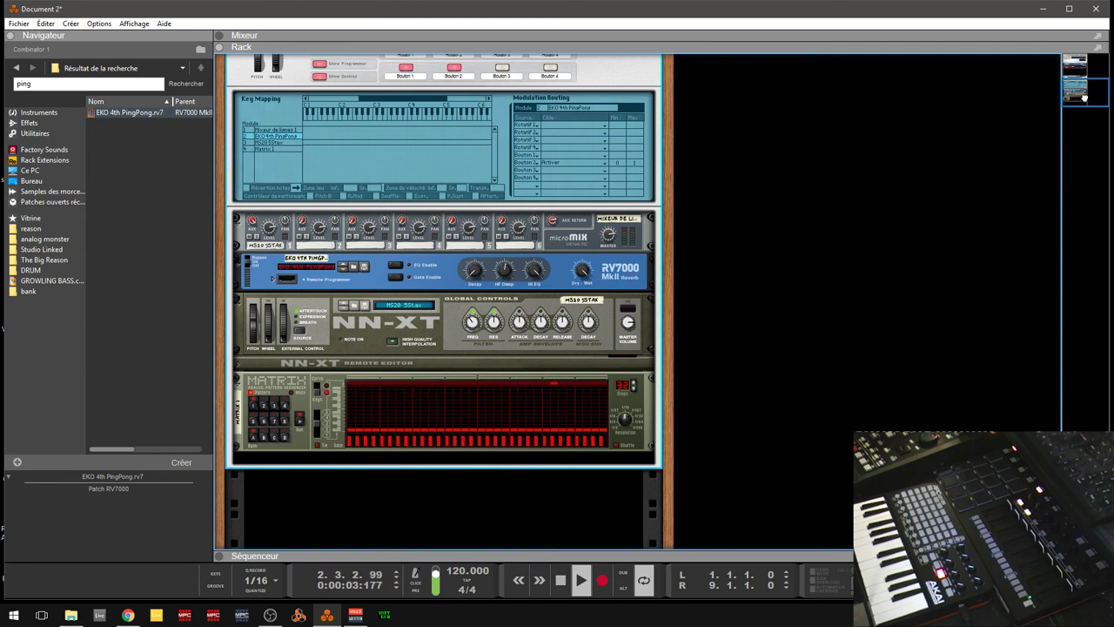
Hide the Combinator's programmer and its internal devices so only its main controls remain
left_click_drag(1082, 99, 1084, 91)
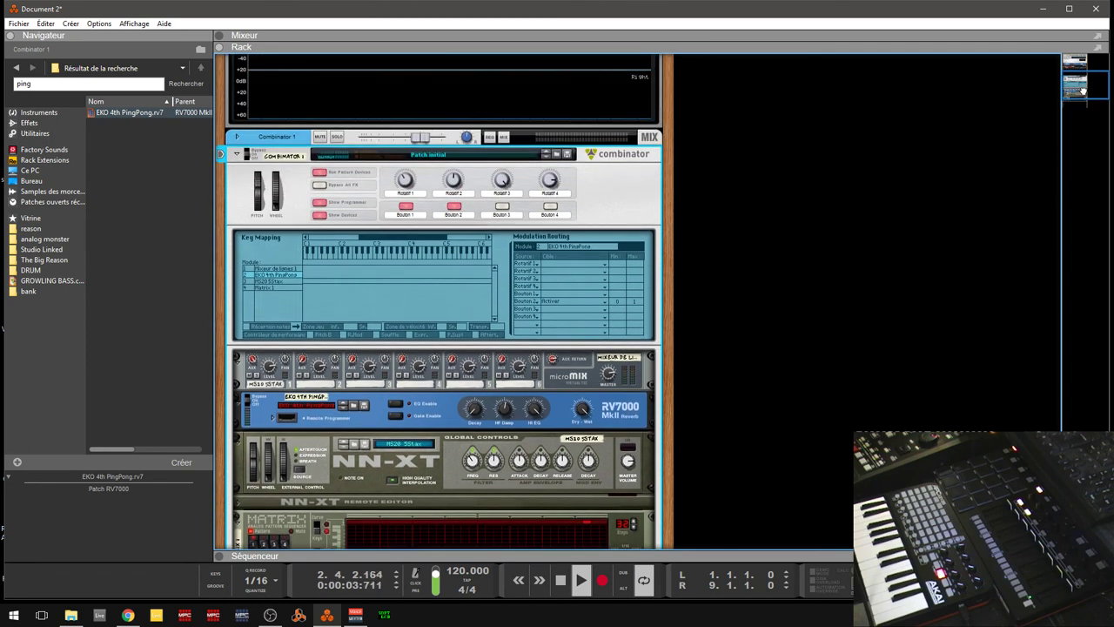
left_click(318, 218)
left_click(320, 304)
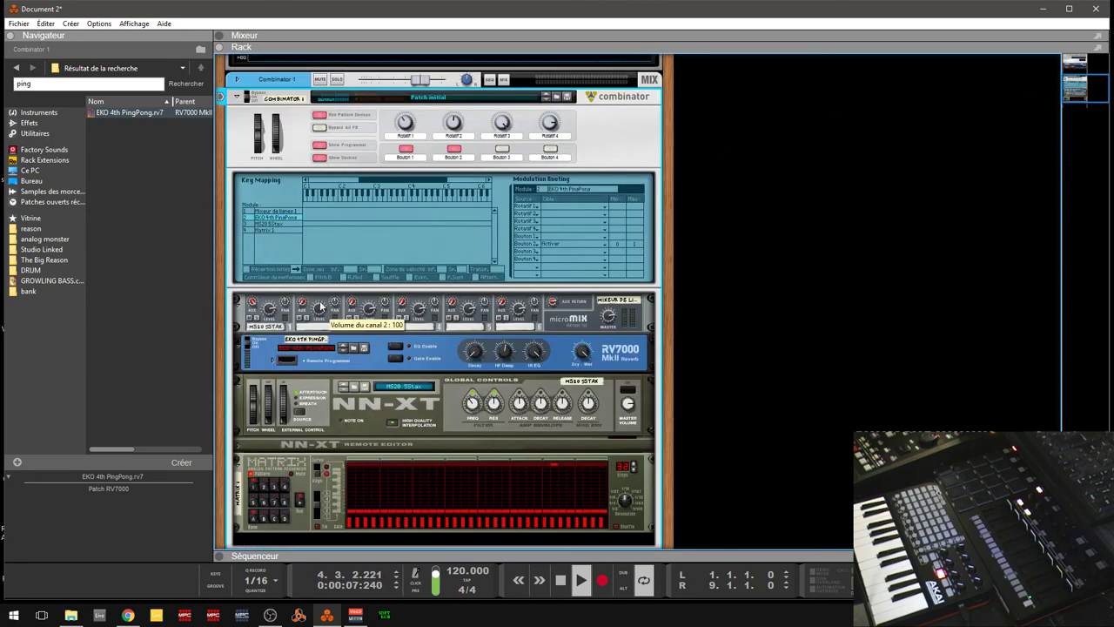
left_click(320, 148)
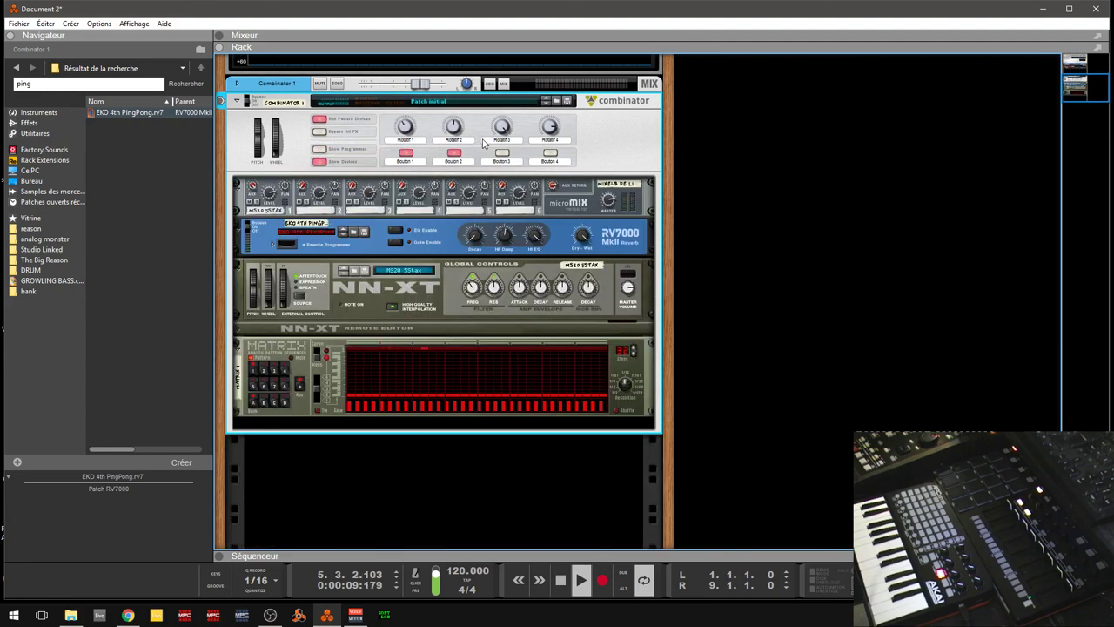
left_click(320, 162)
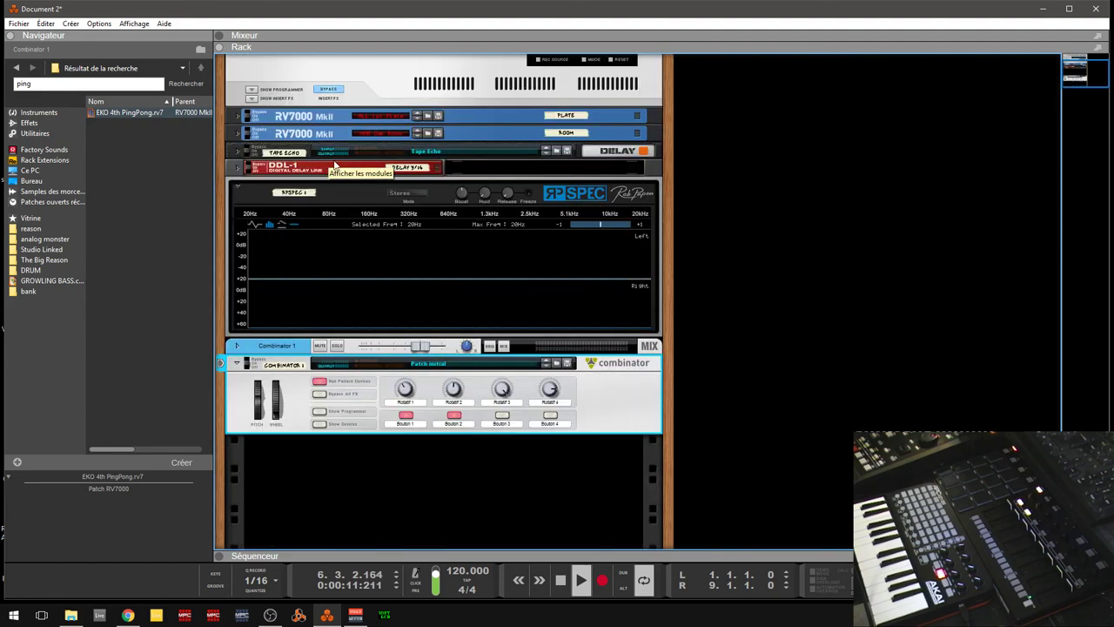
Browse the Backdrops images and apply the Korg MS-20 picture as the Combinator's front panel
right_click(617, 398)
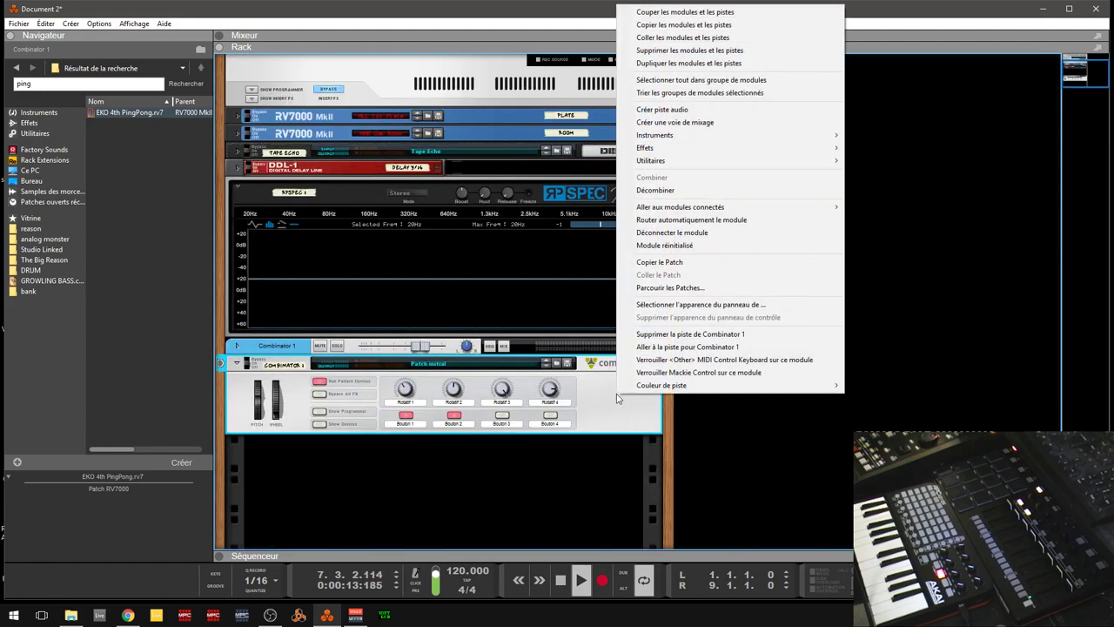
left_click(703, 305)
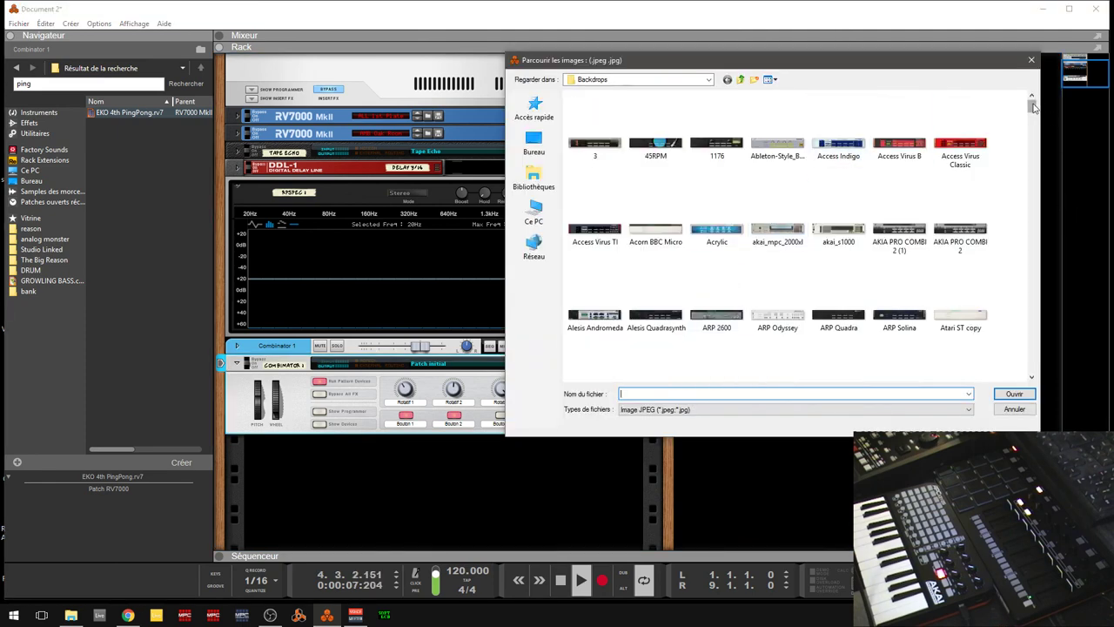
left_click_drag(1035, 107, 1043, 389)
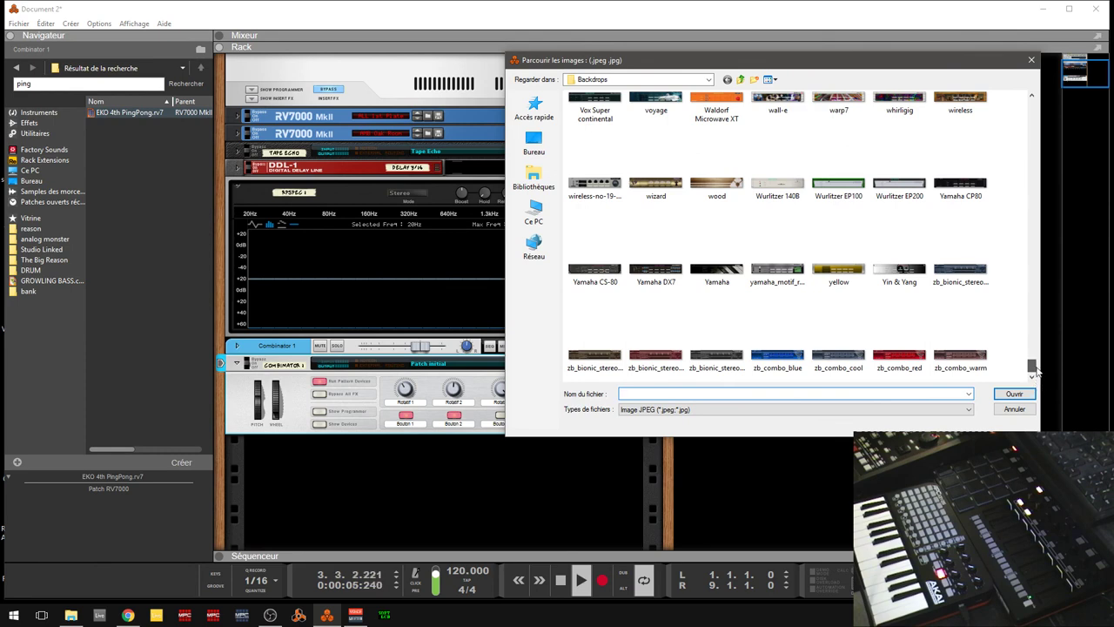
left_click_drag(1037, 372, 1030, 330)
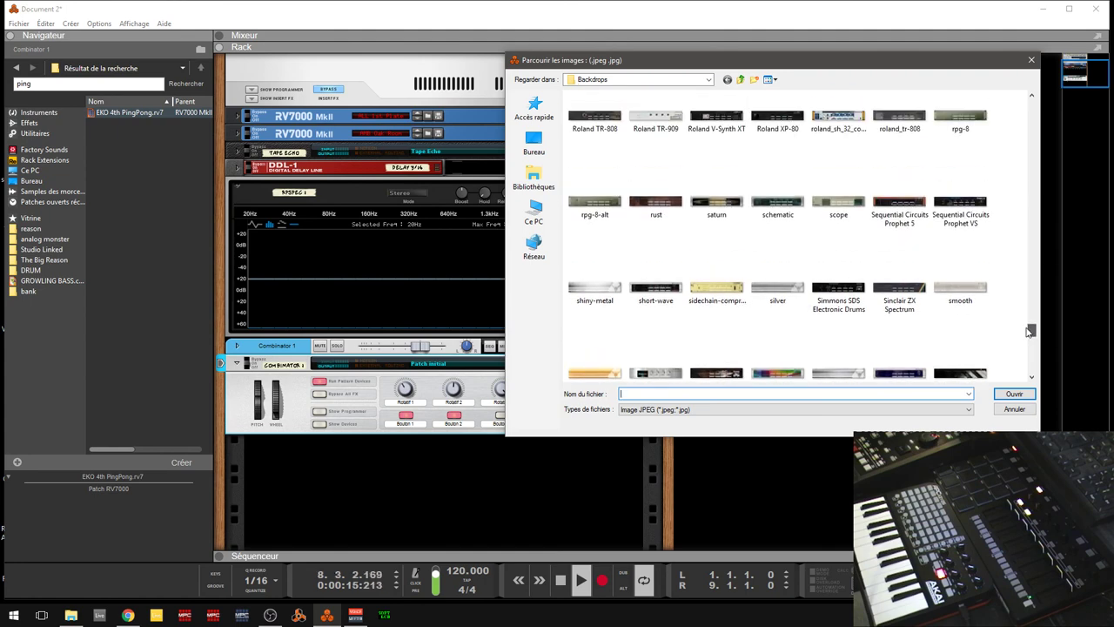
left_click(1032, 96)
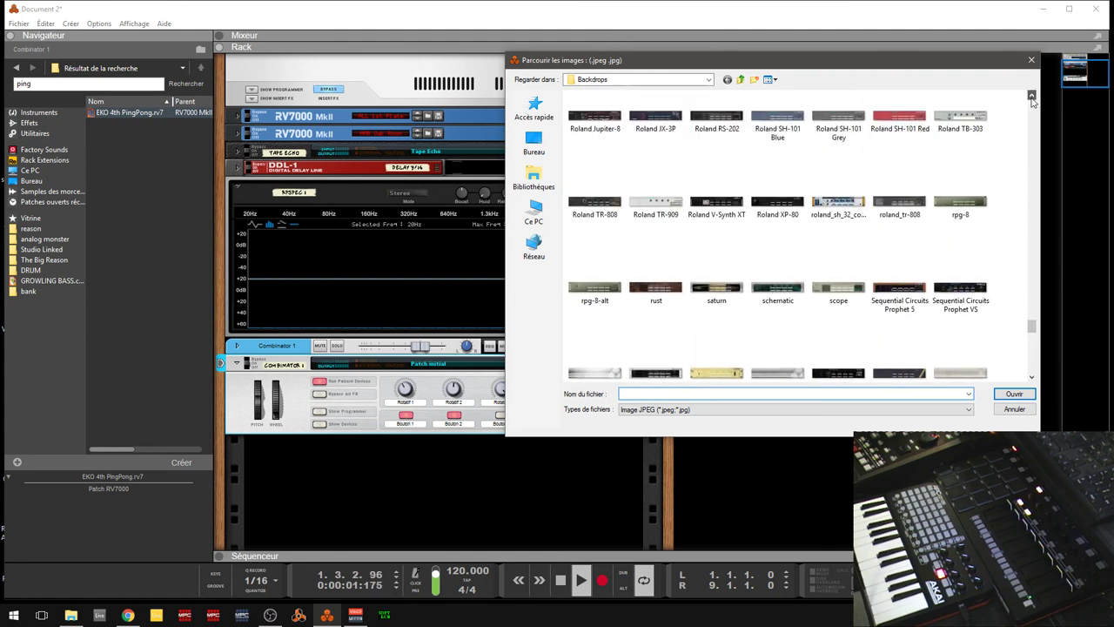
left_click(1031, 96)
left_click(1032, 96)
left_click(1032, 95)
left_click(1031, 96)
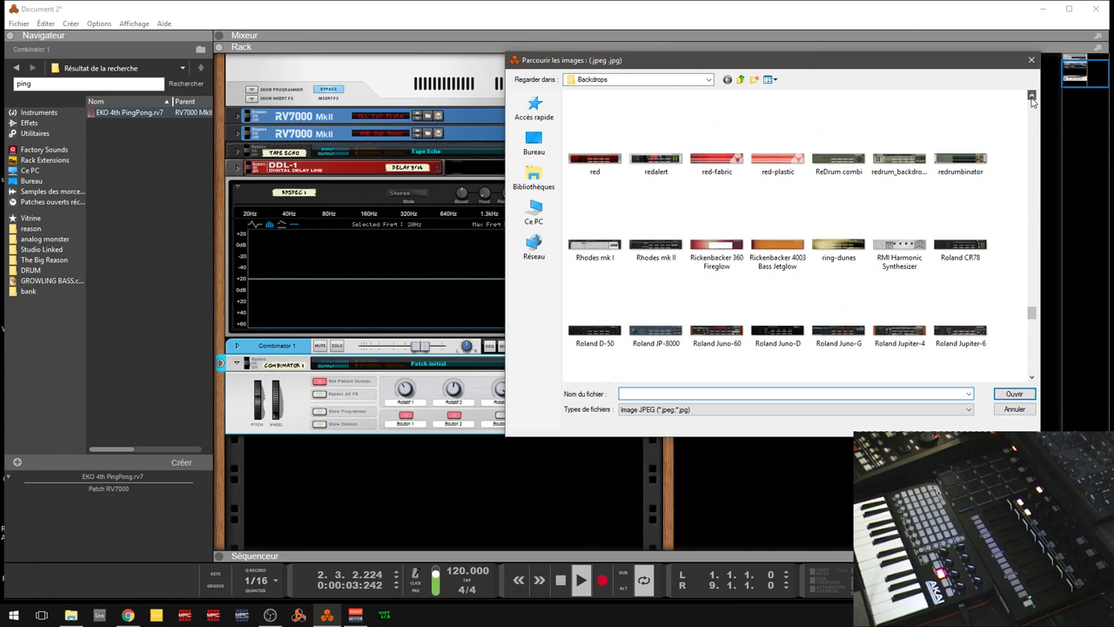
left_click(1031, 97)
left_click(1032, 97)
left_click(1032, 97)
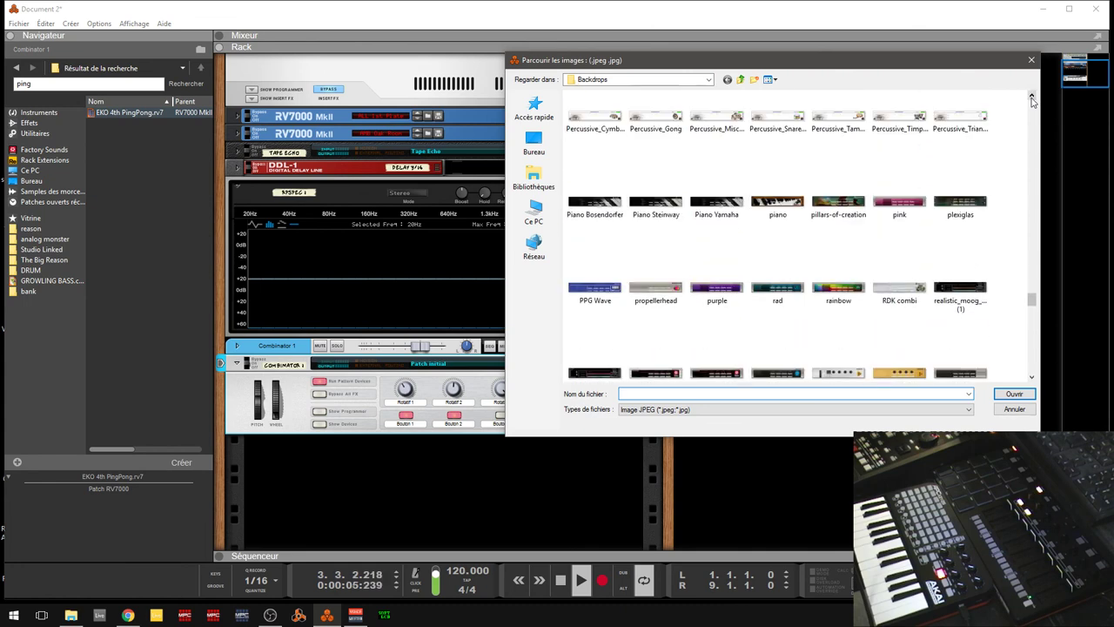
left_click(1031, 96)
left_click(1031, 97)
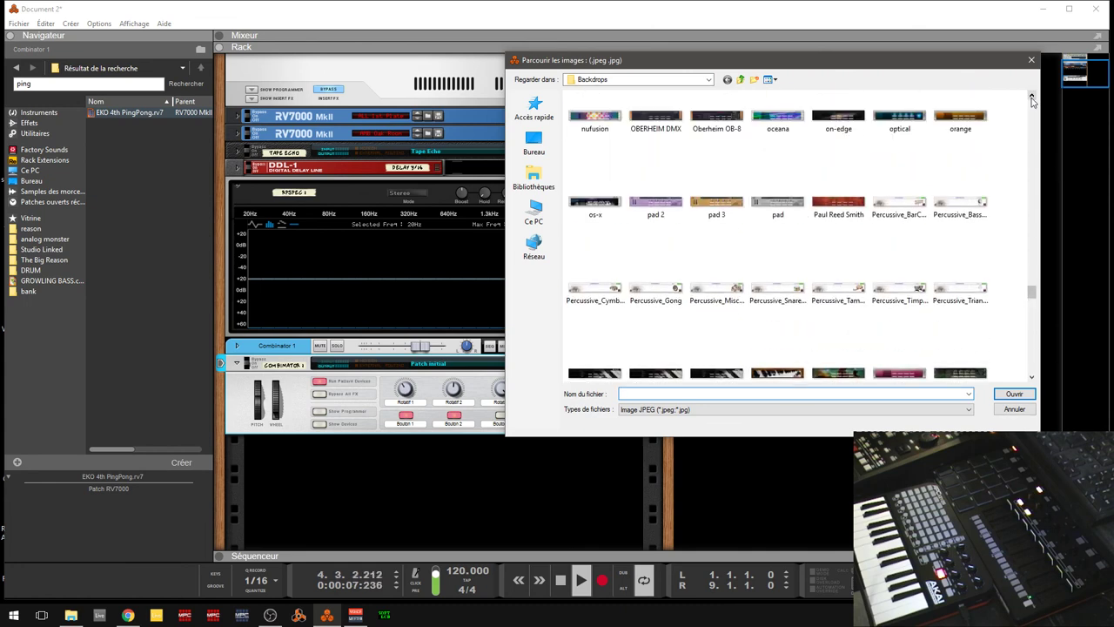
left_click(1032, 97)
left_click(1032, 97)
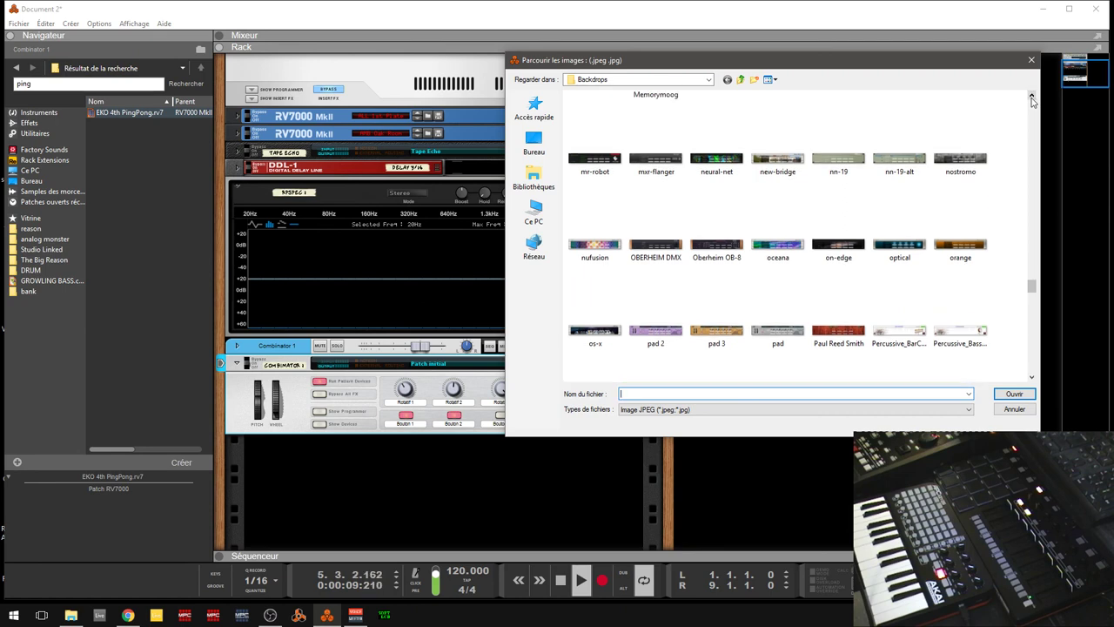
left_click(1031, 97)
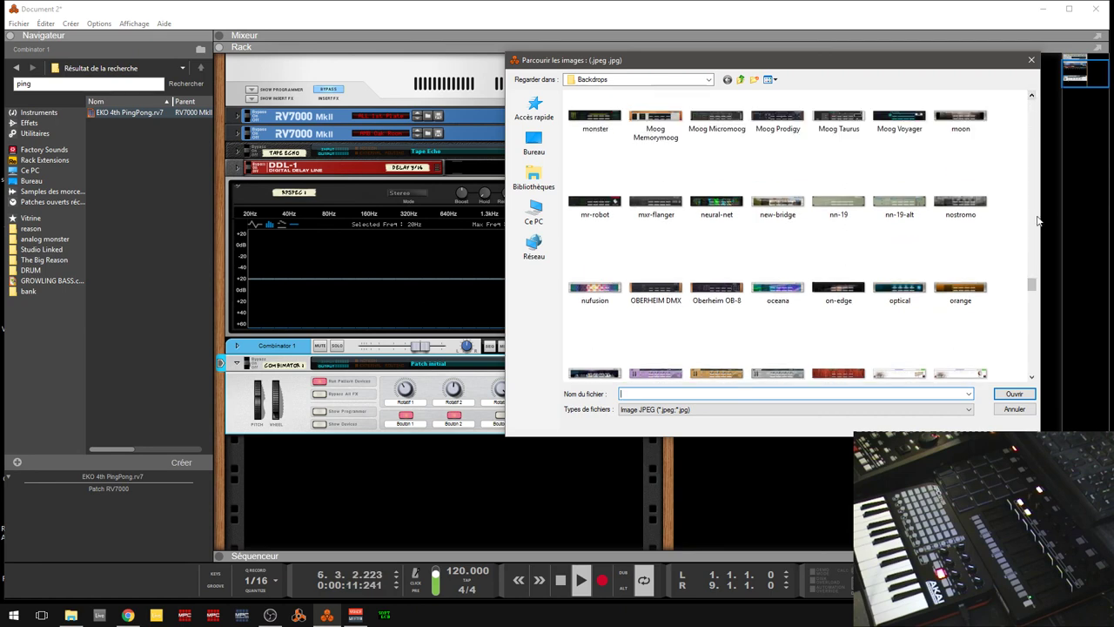
left_click(1032, 96)
left_click(1032, 96)
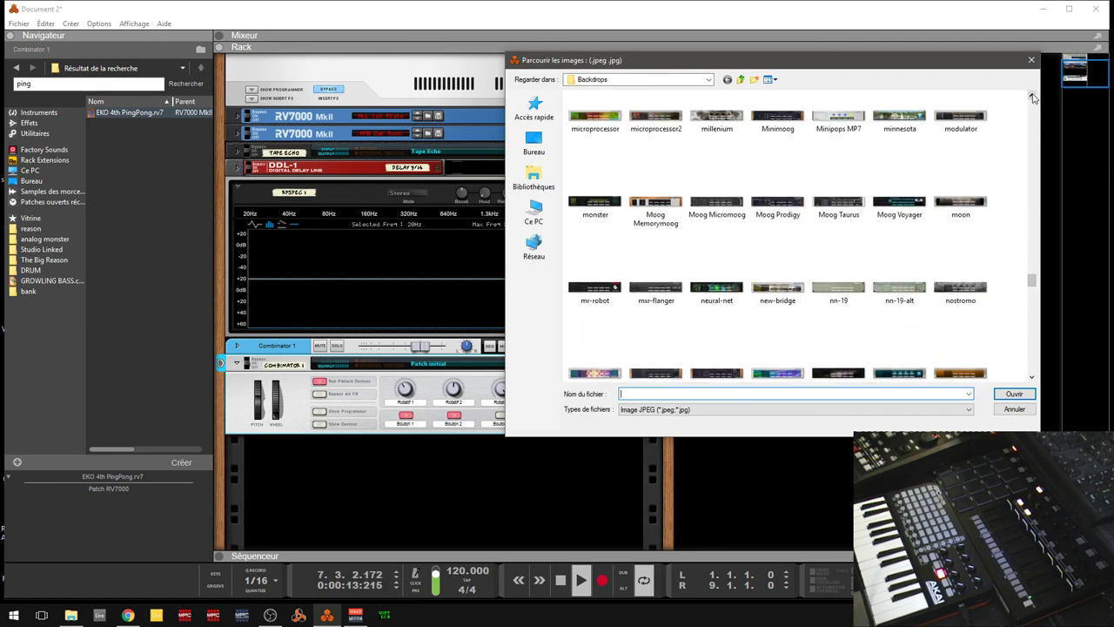
left_click(1032, 97)
left_click(1032, 96)
left_click(1032, 96)
left_click(1031, 97)
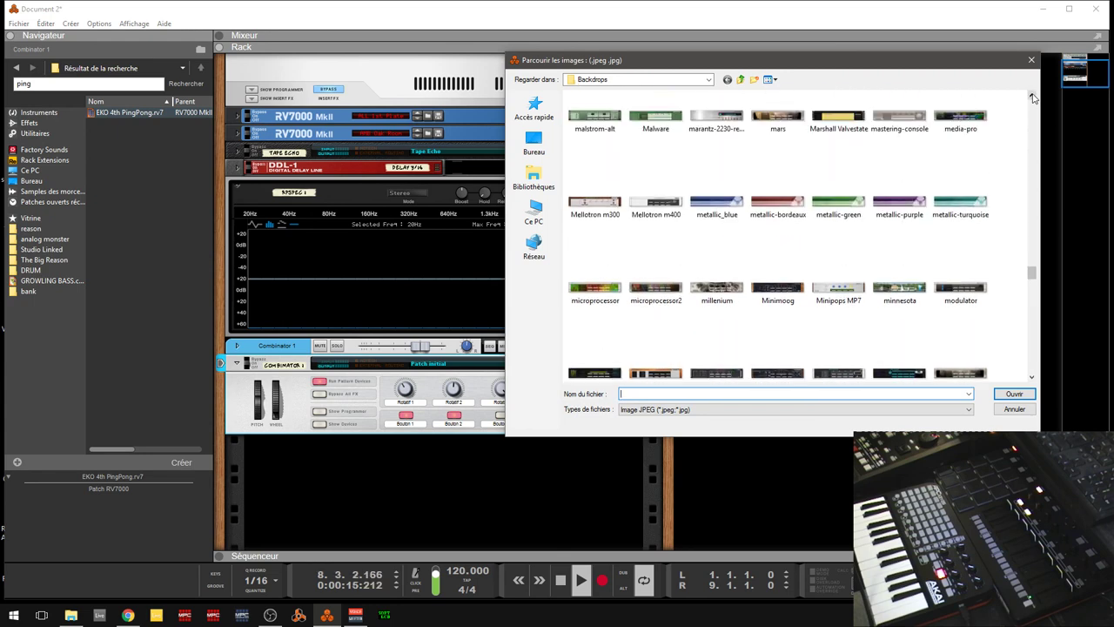
left_click(1032, 96)
left_click(1031, 97)
left_click(1032, 97)
left_click(1031, 97)
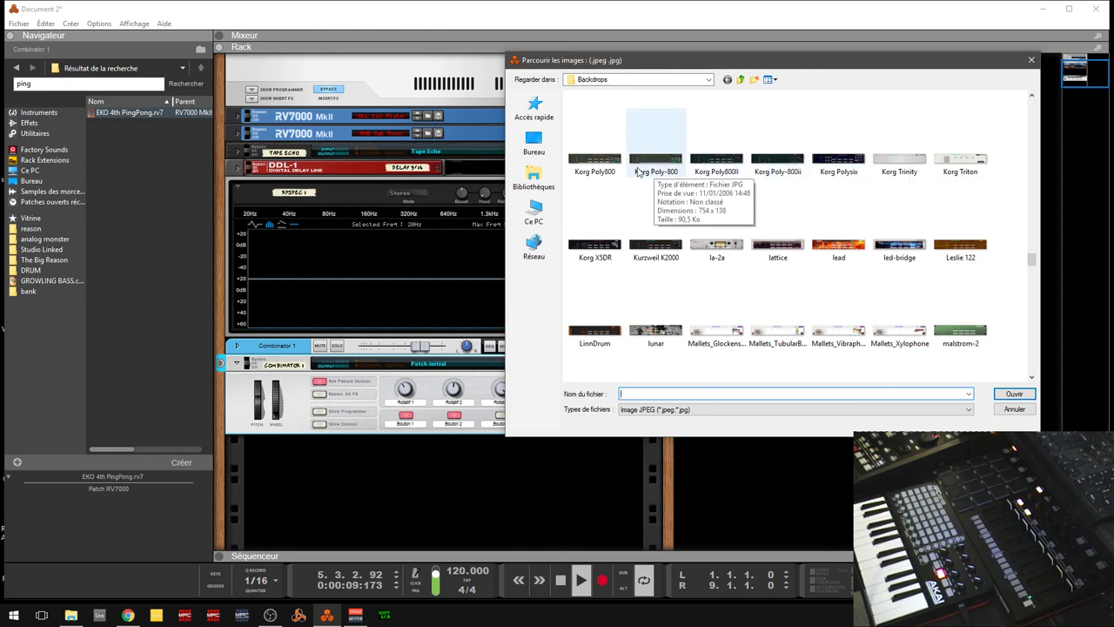
left_click(1033, 97)
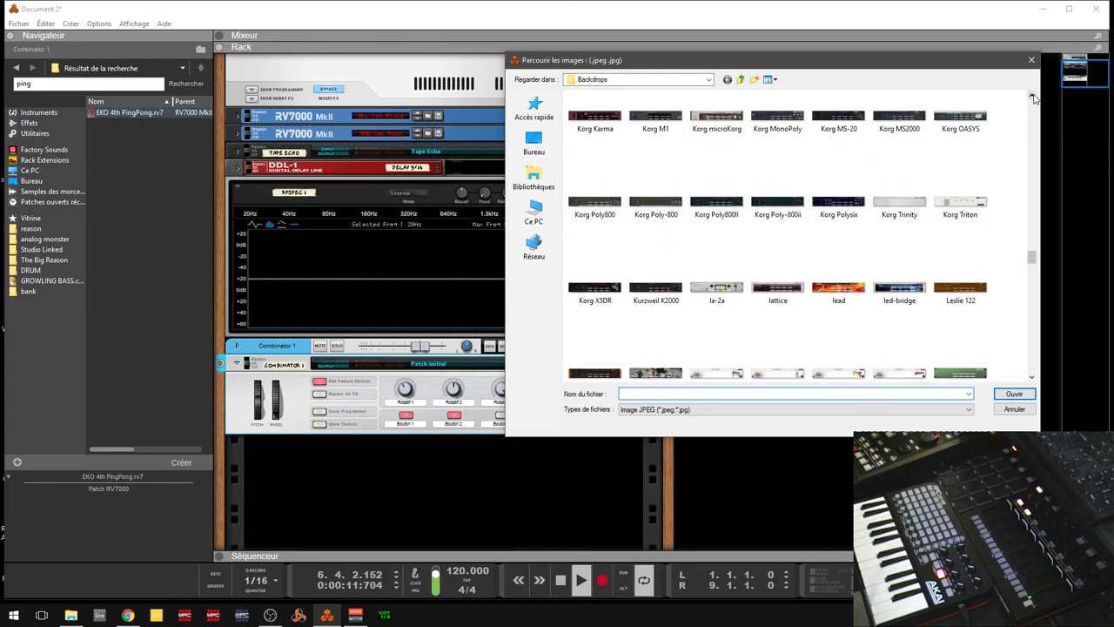
left_click(853, 128)
left_click(1014, 393)
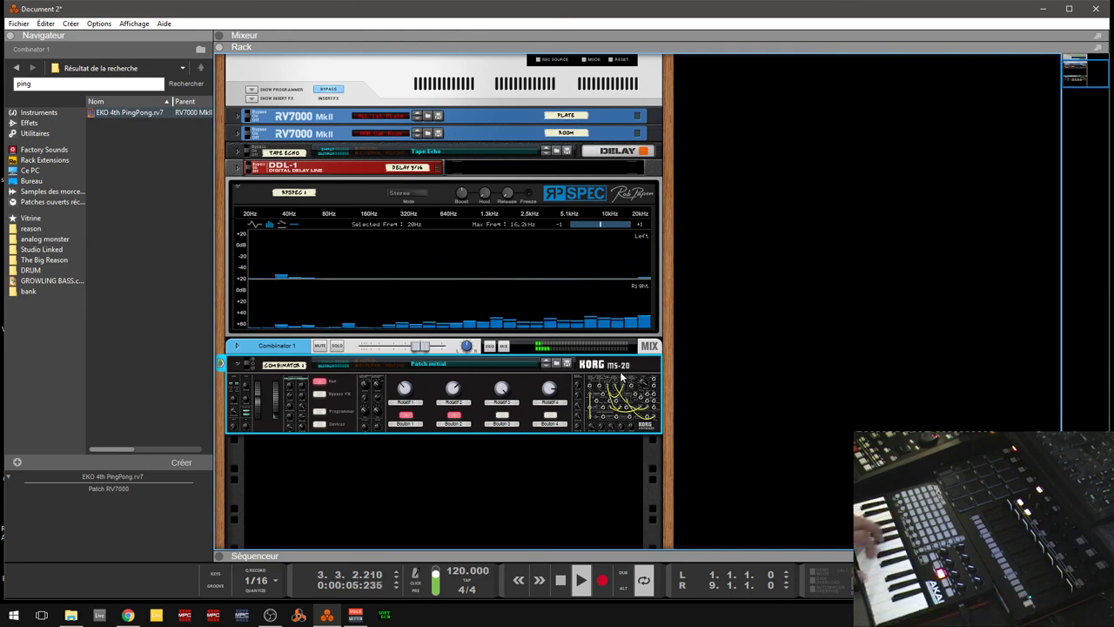
Remove the Korg MS-20 backdrop from the Combinator's front panel
right_click(534, 394)
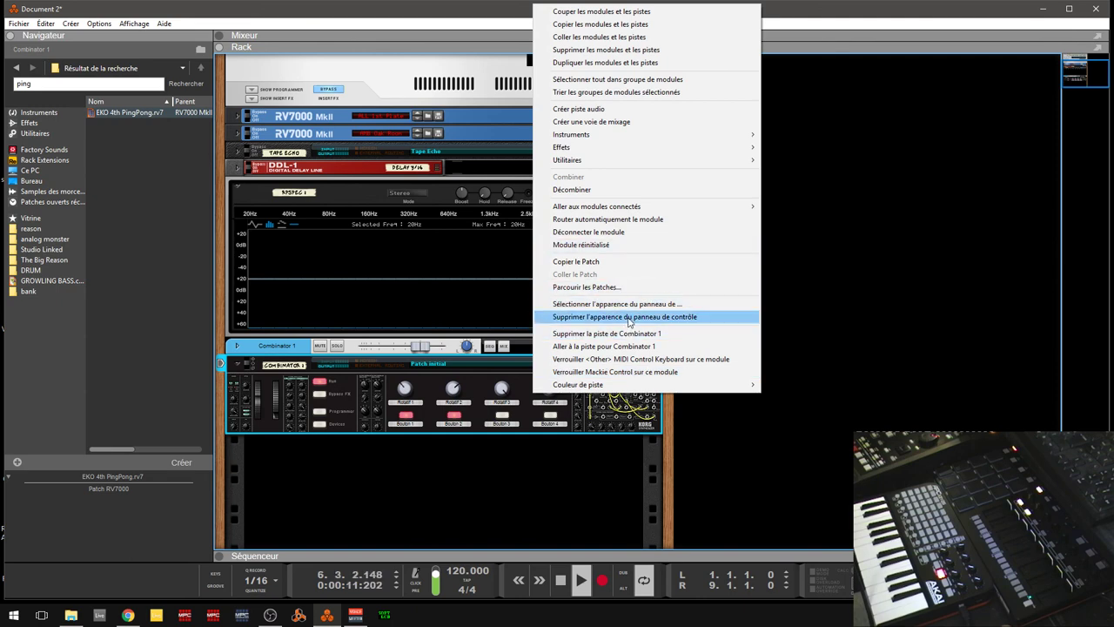
left_click(629, 319)
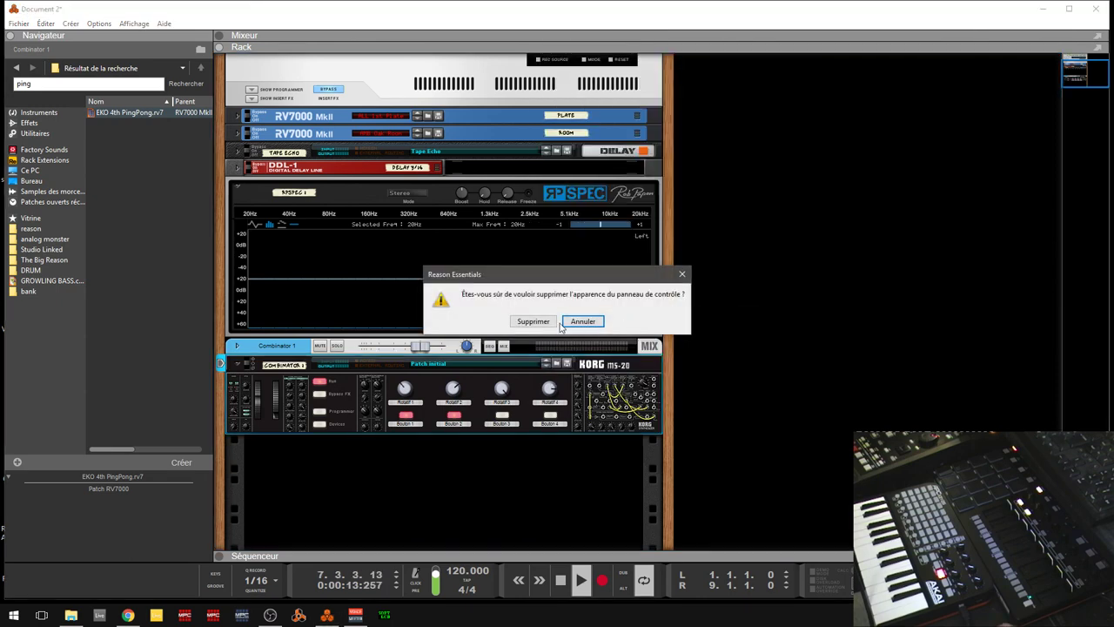
key("Return")
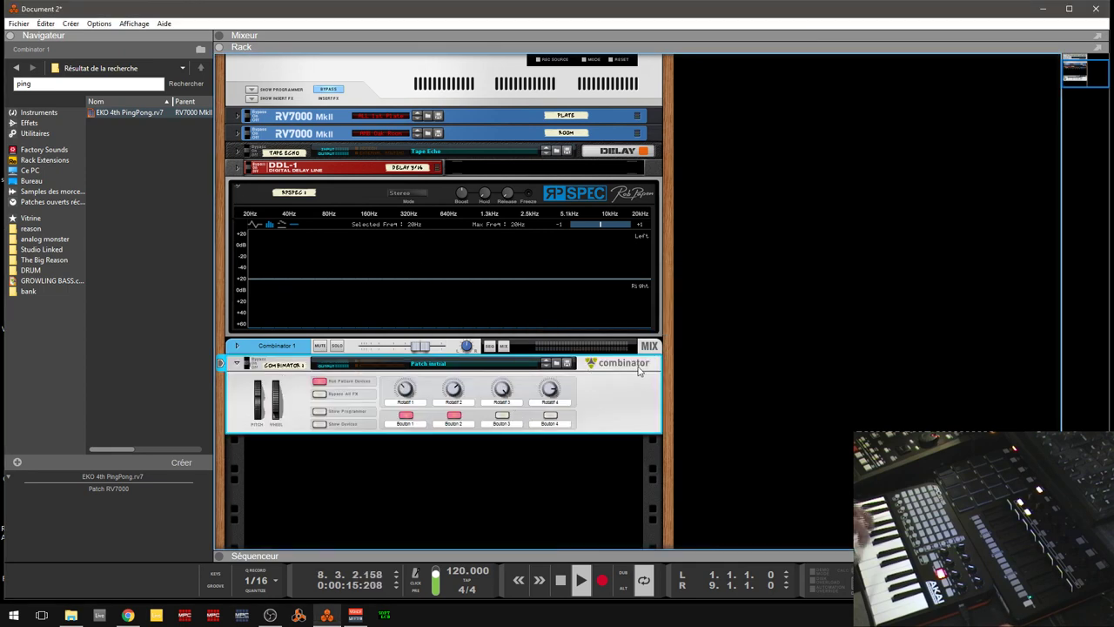
Apply the Korg Karma image from the Backdrops folder as the Combinator's front panel
right_click(609, 374)
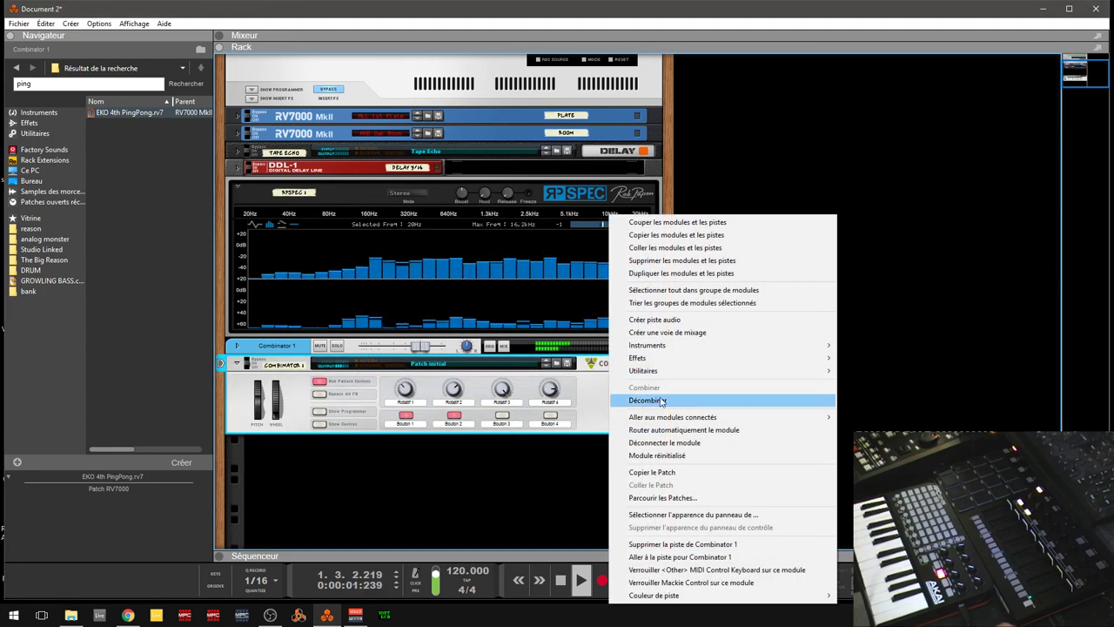
left_click(687, 515)
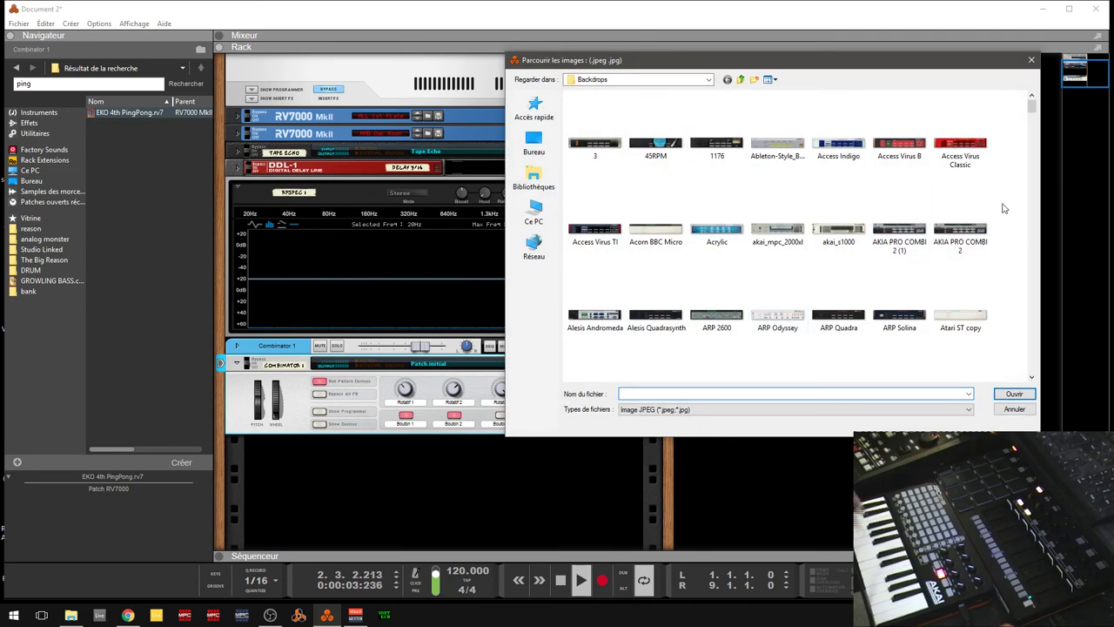
left_click_drag(1035, 107, 1048, 237)
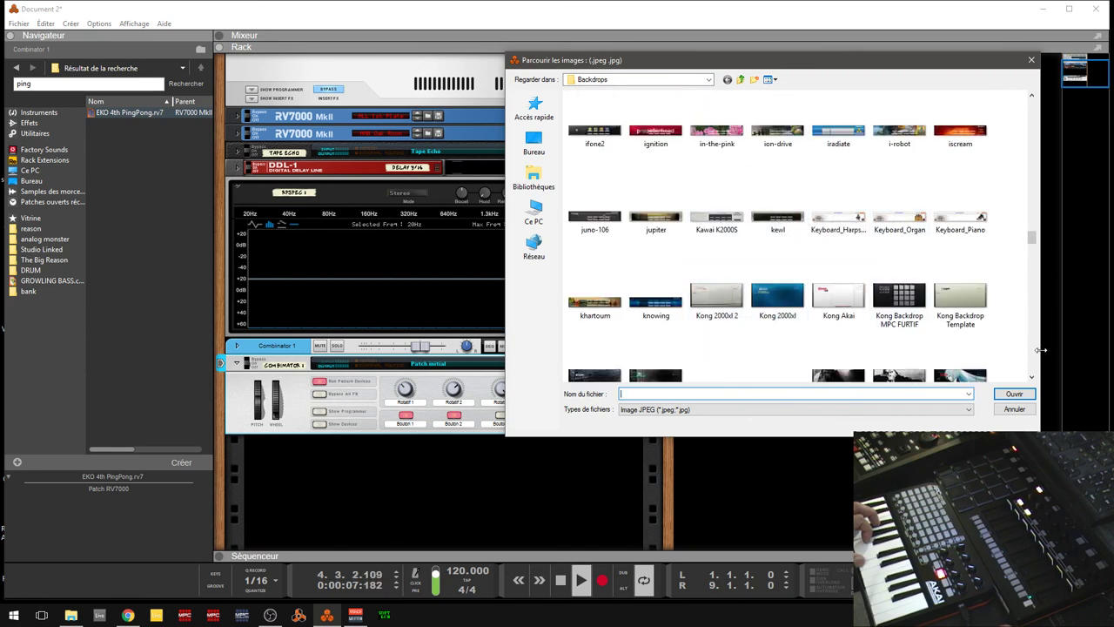
left_click_drag(1033, 377, 1033, 377)
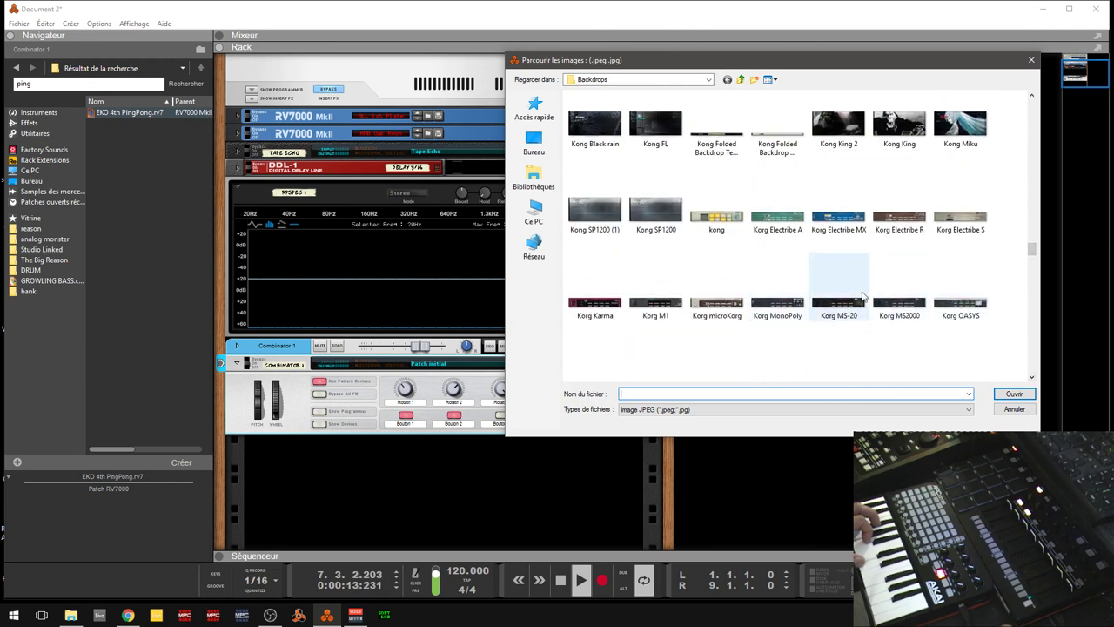
left_click(659, 316)
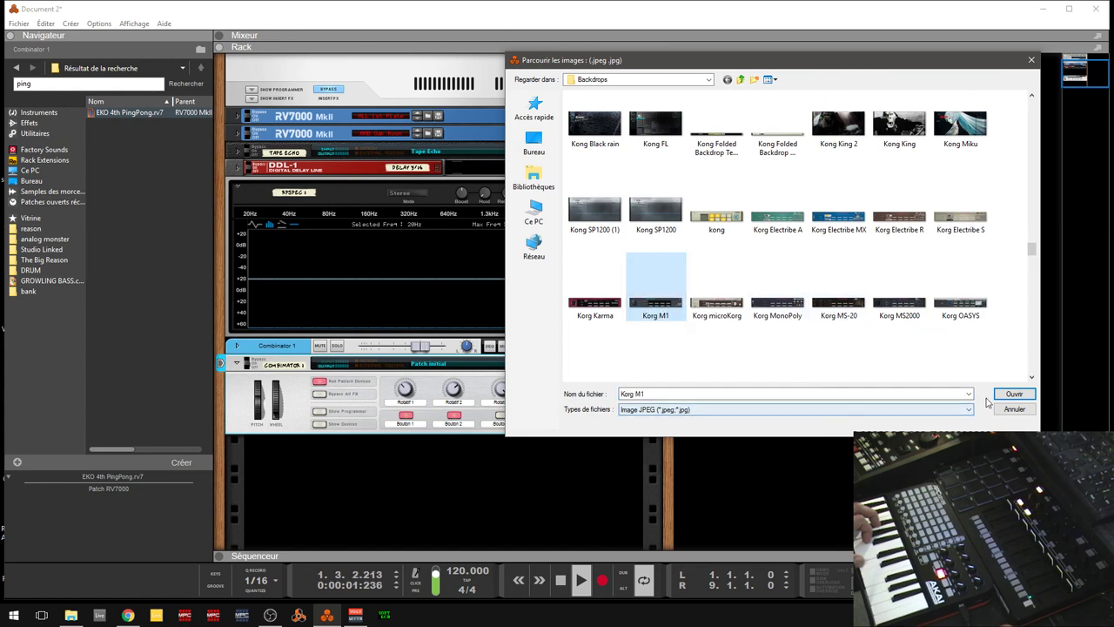
left_click(594, 304)
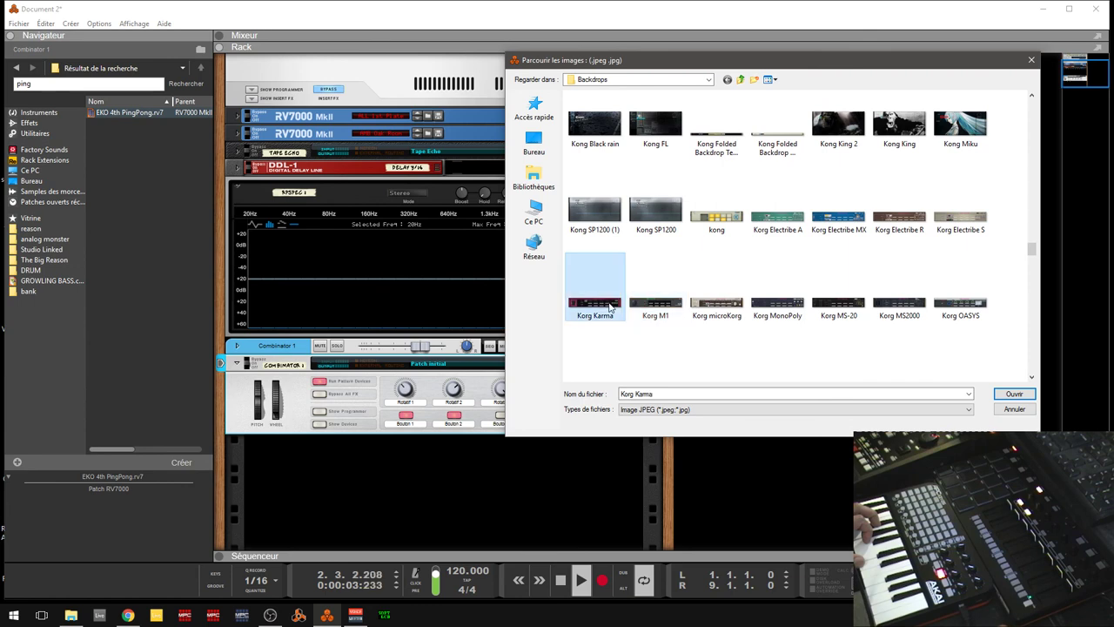
left_click(1012, 394)
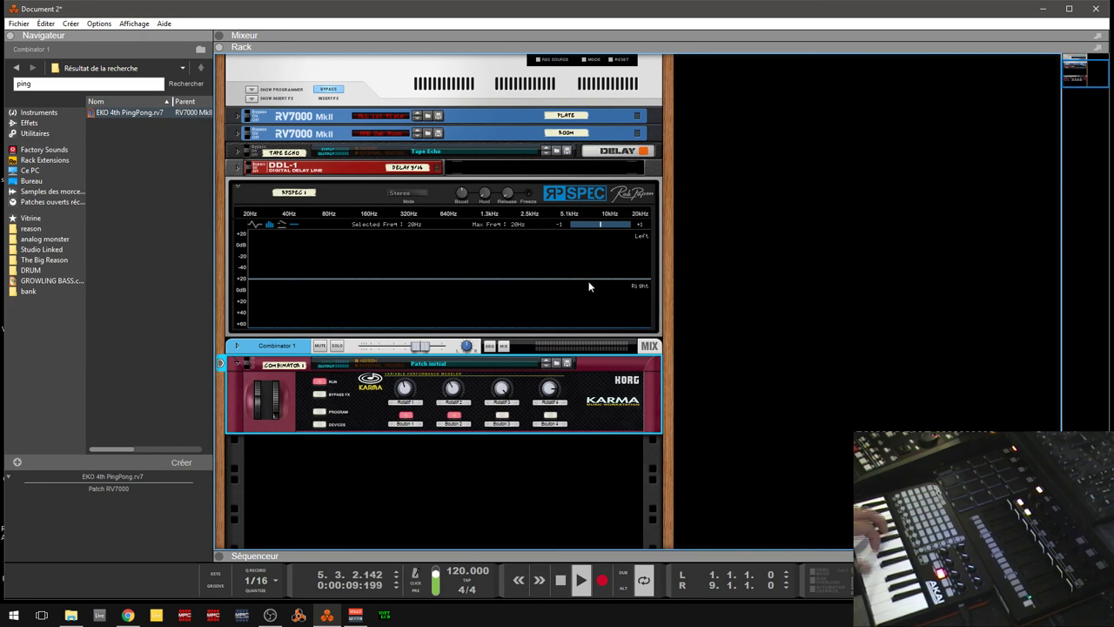
Toggle the Combinator's Button 1 and Button 2 while playing the sound, and show its internal devices
left_click(405, 417)
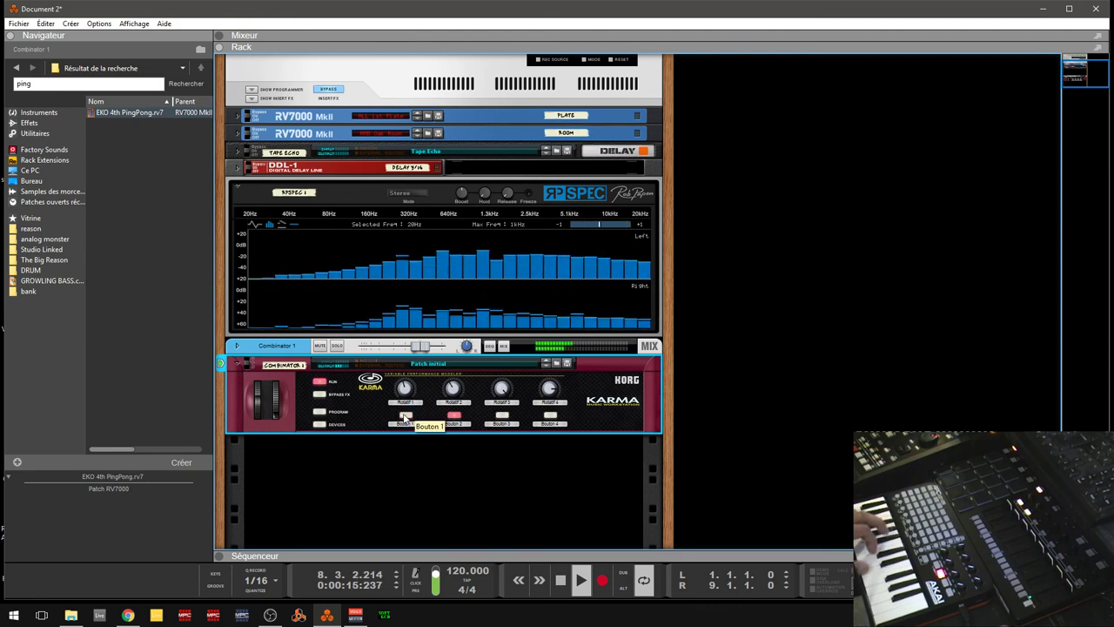
left_click(455, 417)
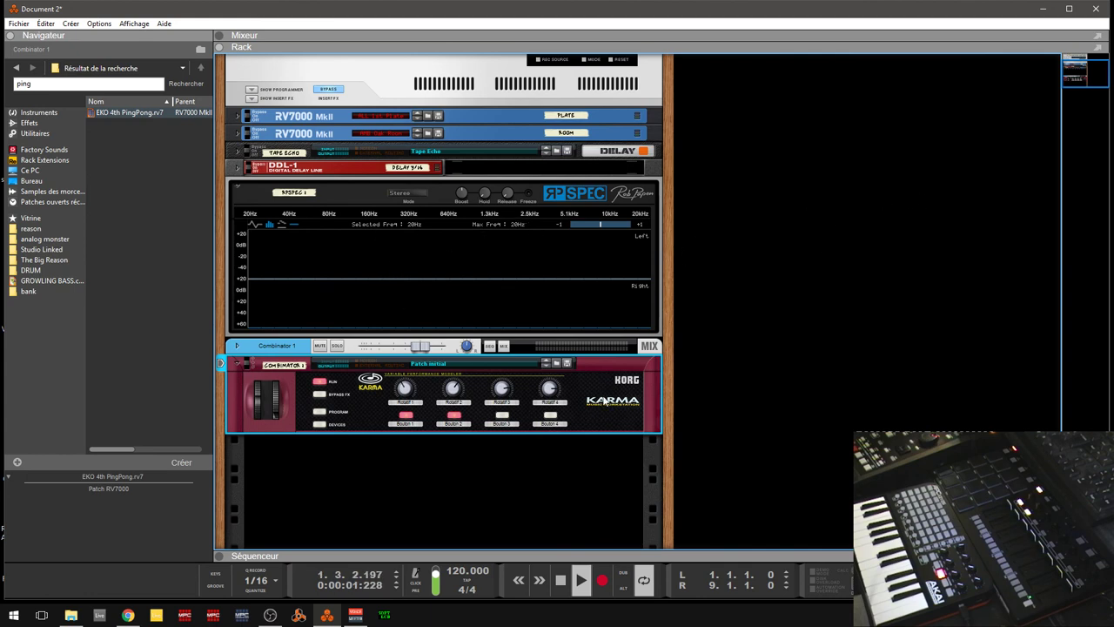
left_click(319, 424)
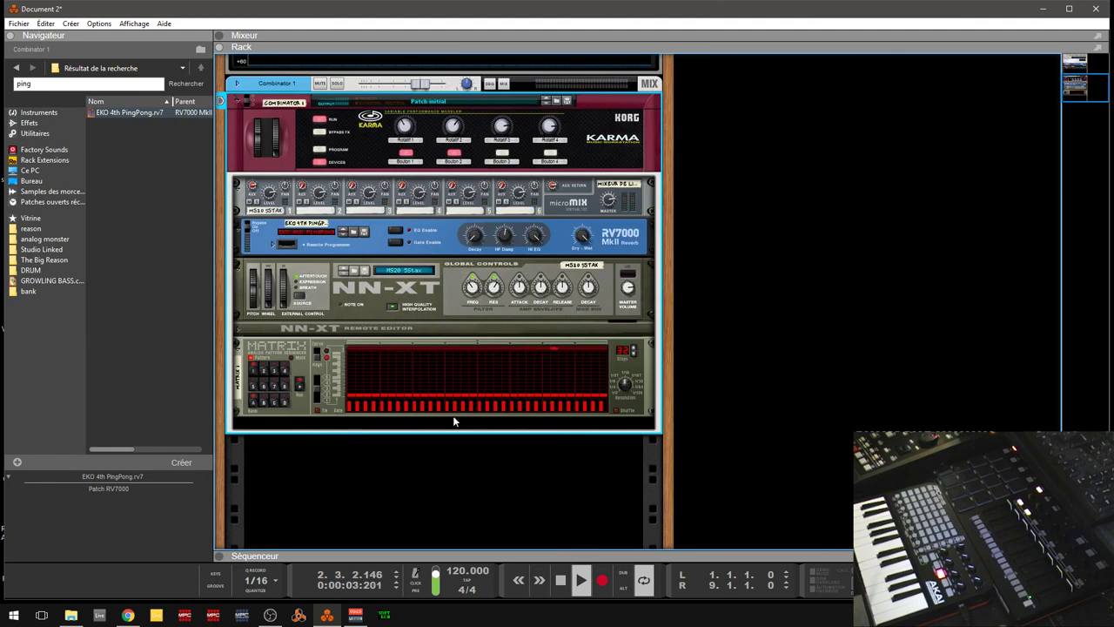